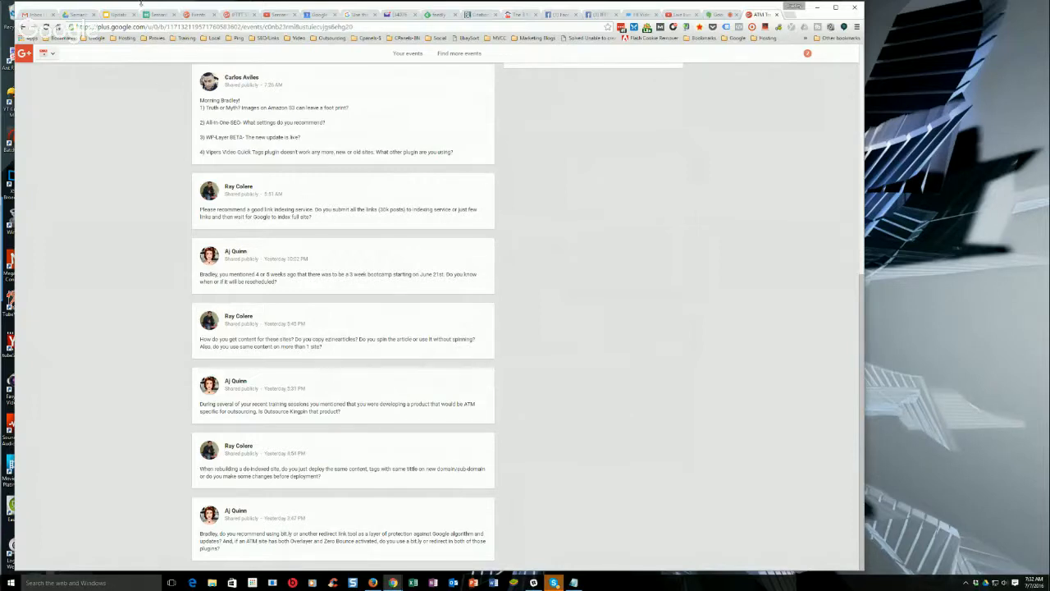
- Read through the attendees' questions posted on the ATM Q&A Webinar event page
mouse_move(141, 3)
mouse_down()
mouse_move(143, 24)
mouse_move(150, 16)
mouse_up()
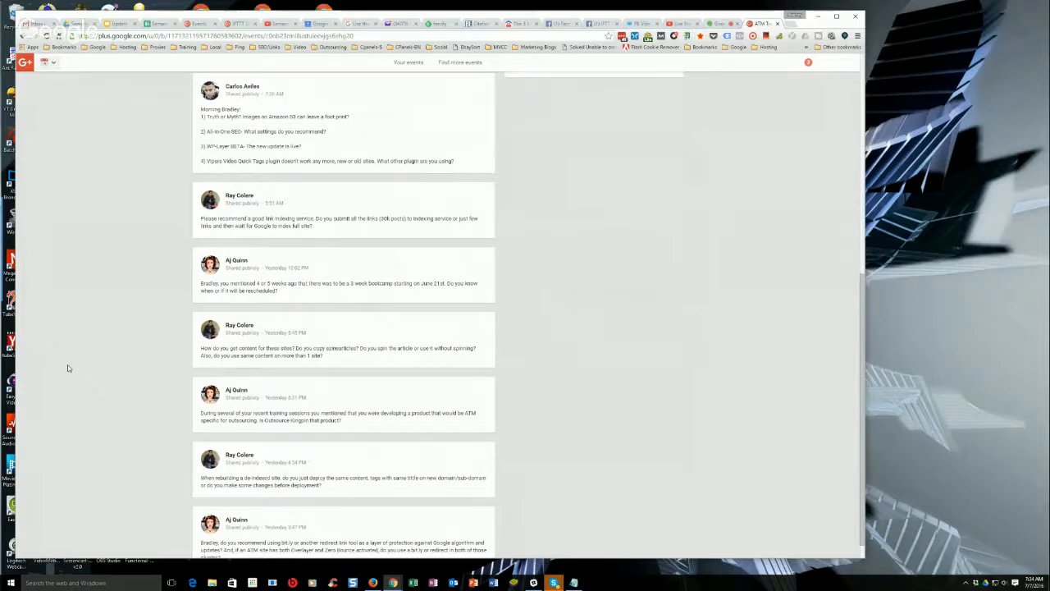
scroll(68, 368, down, 1)
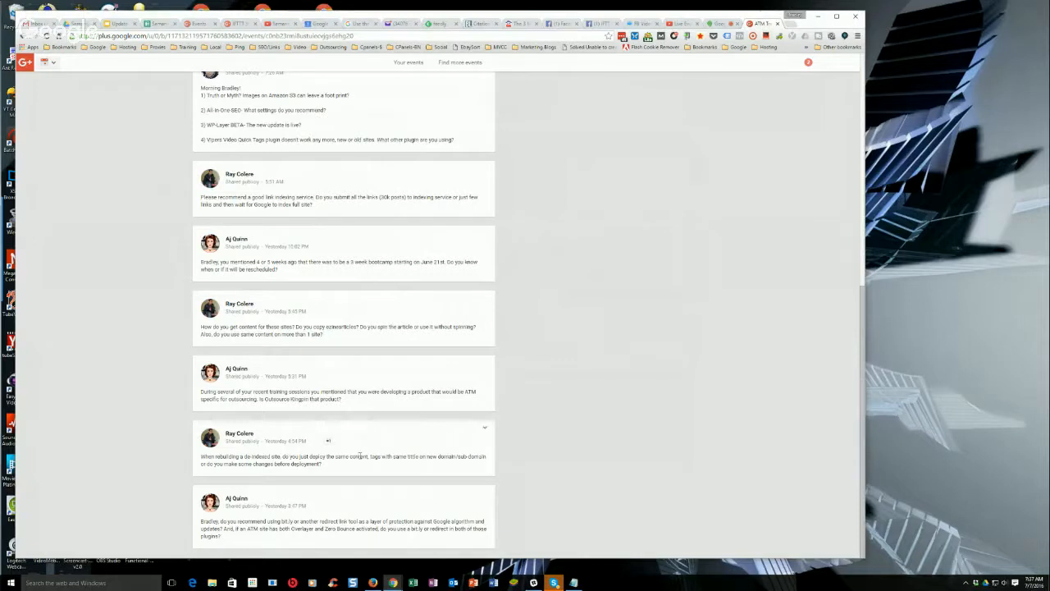
scroll(667, 428, up, 2)
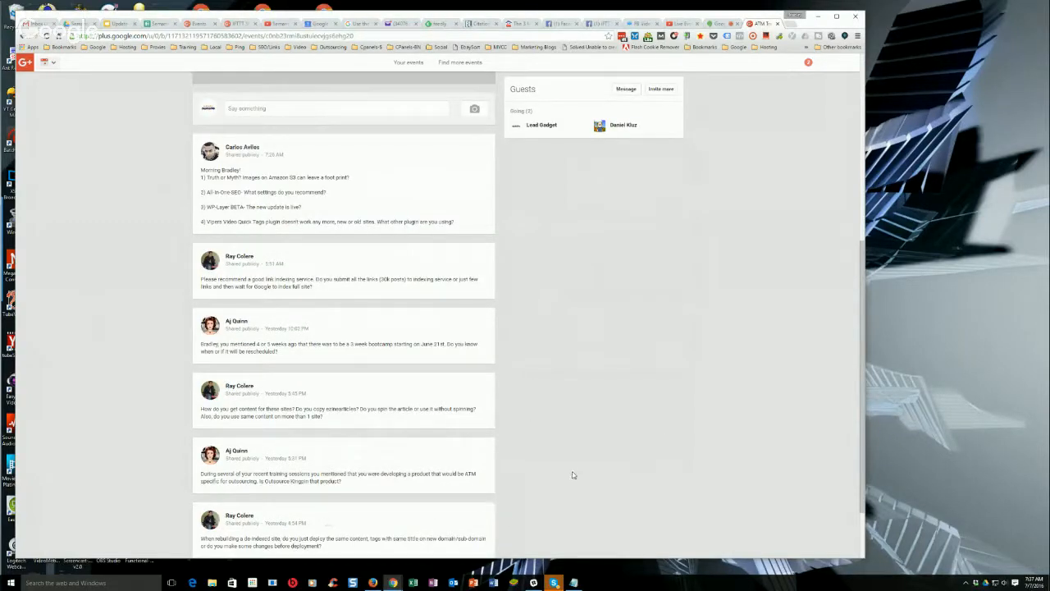
scroll(573, 475, down, 1)
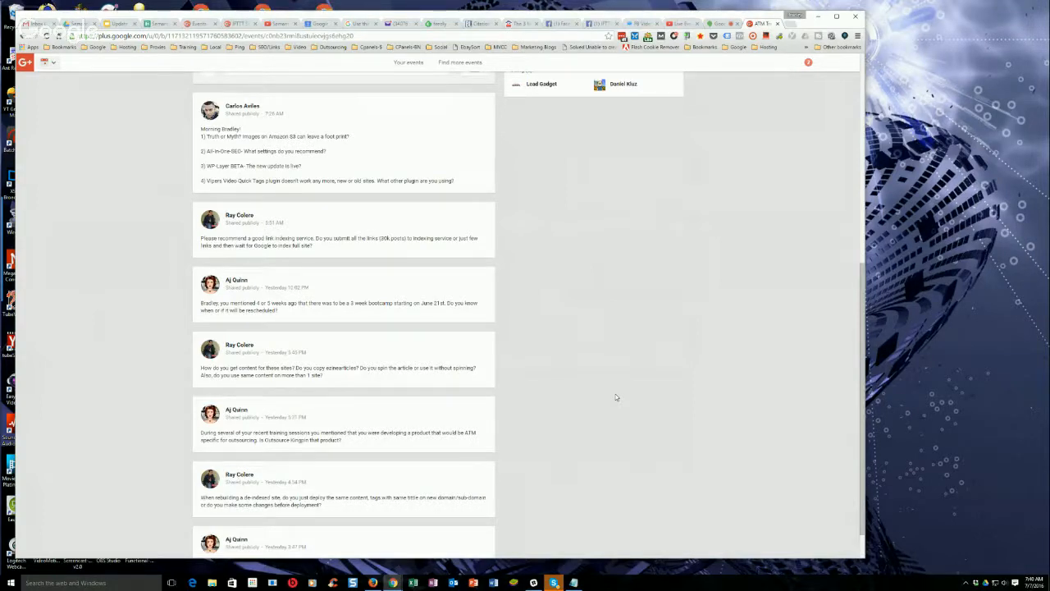
scroll(616, 397, up, 2)
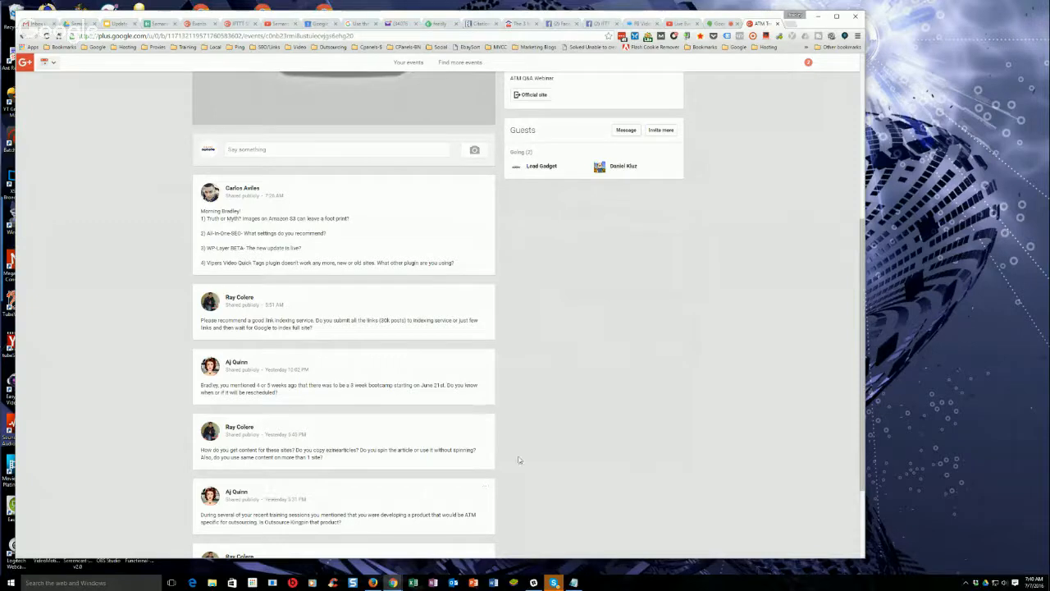
scroll(548, 451, up, 1)
scroll(549, 453, up, 1)
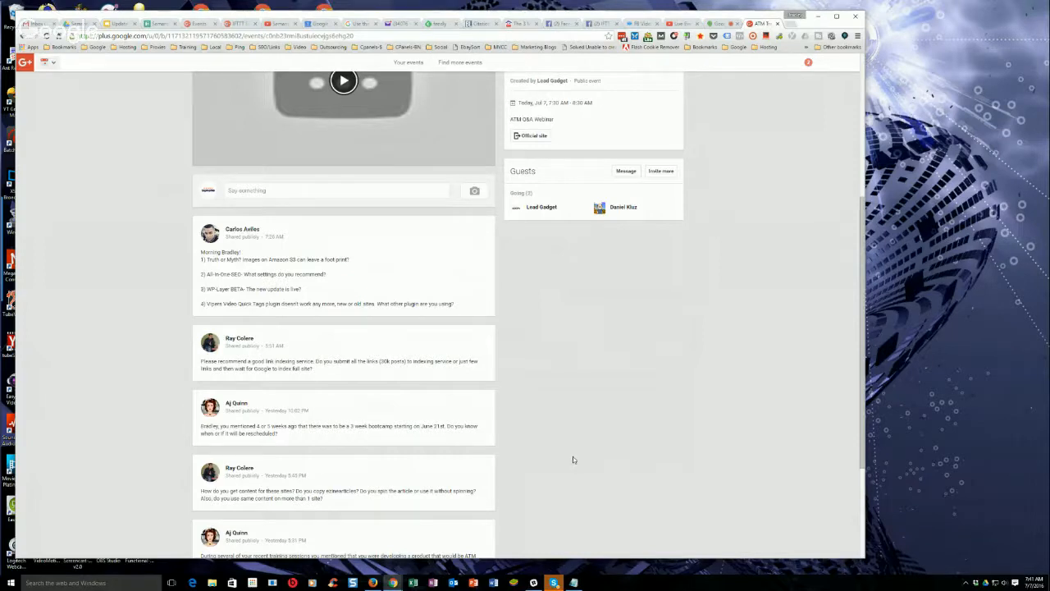
scroll(573, 460, down, 1)
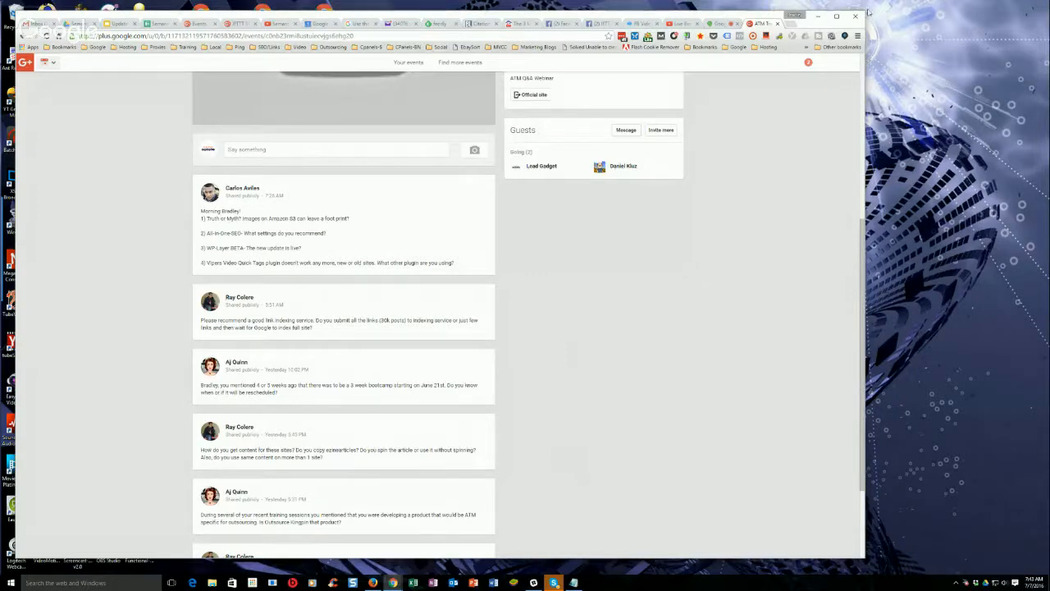
- Search Google for "blog search engine" in a new browser tab
click(789, 23)
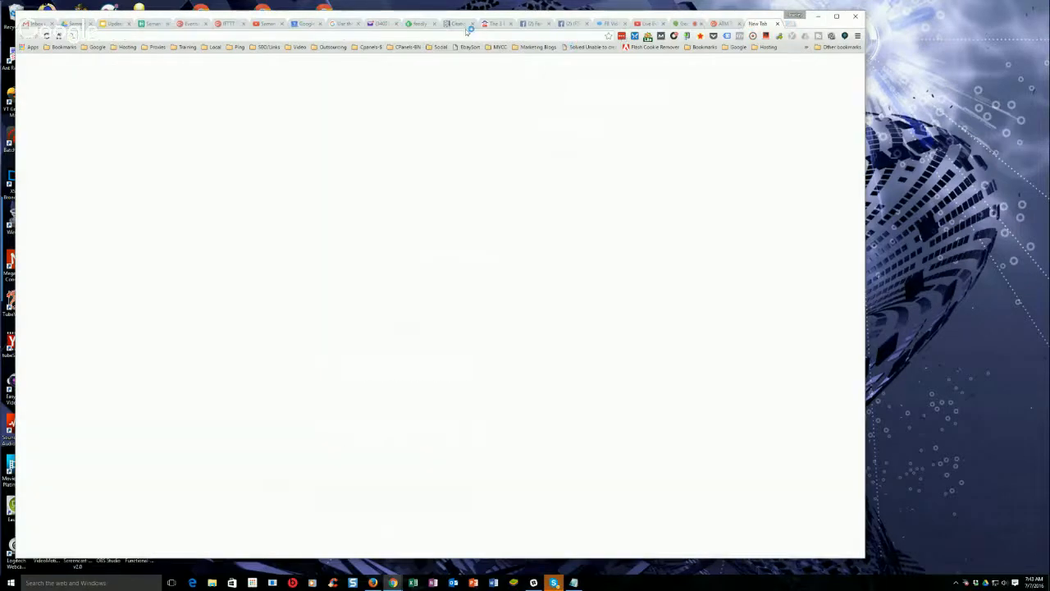
text(blog)
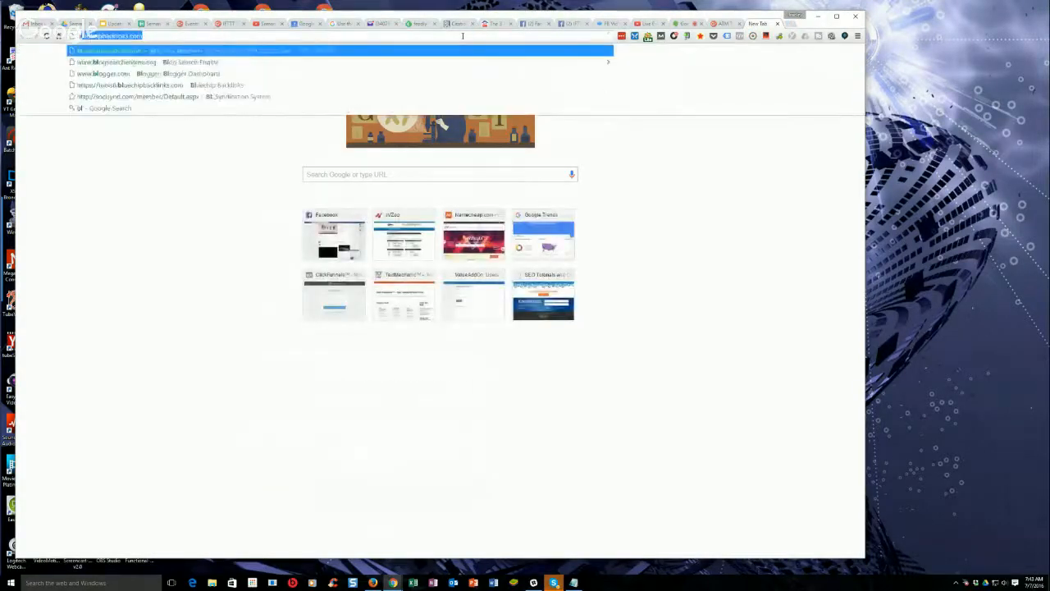
text( search )
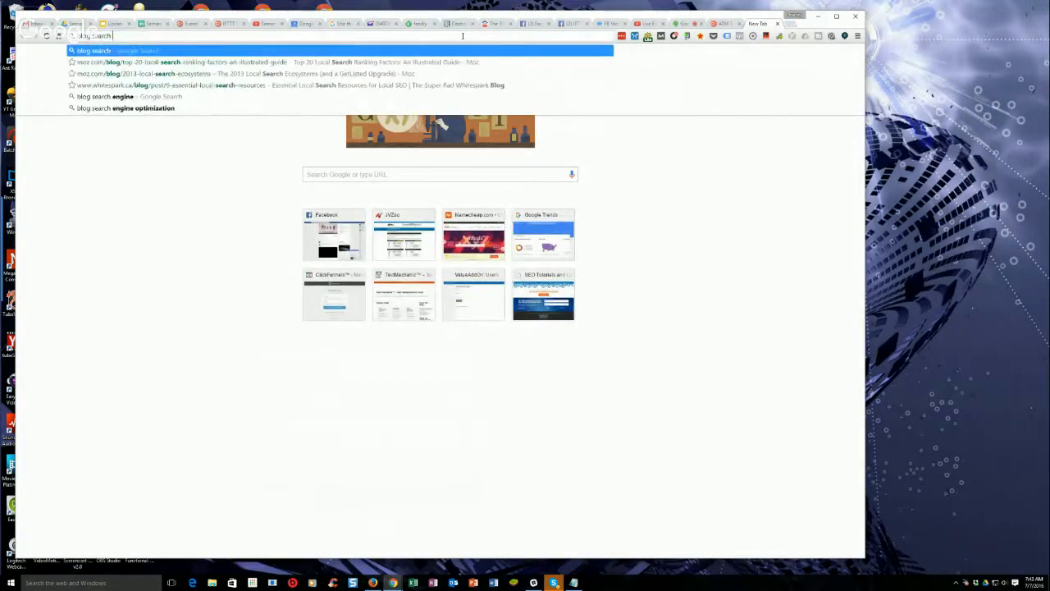
text(engine)
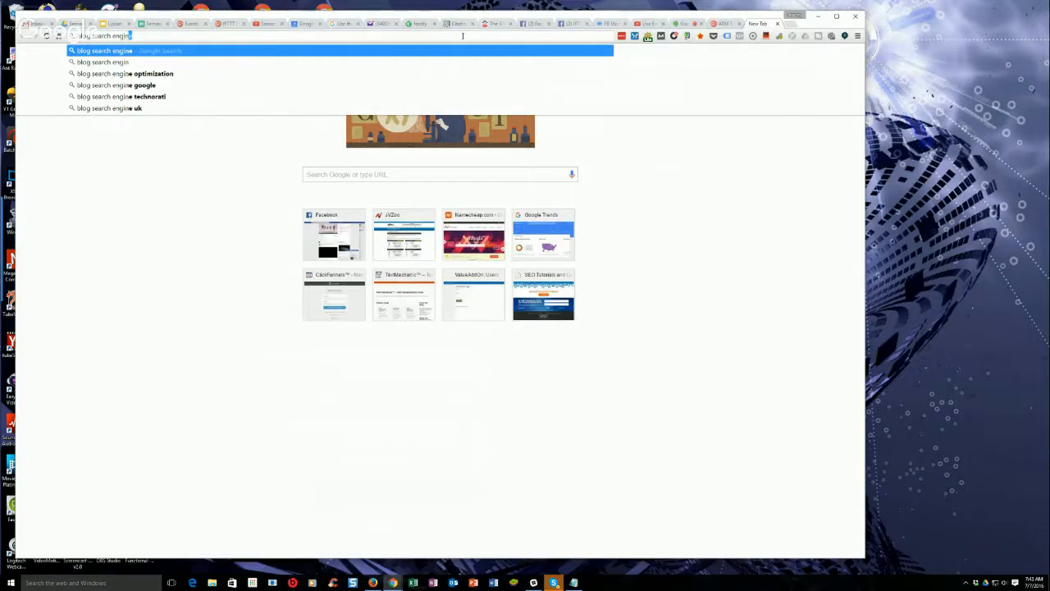
key(Return)
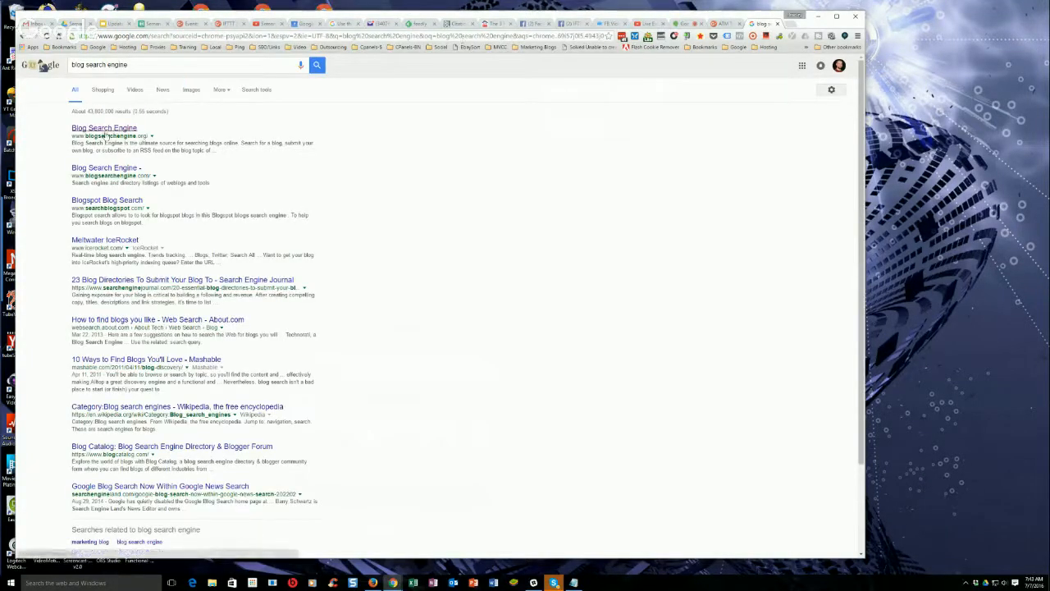
- Open the blogsearchengine.com and blogsearchengine.org results in separate new tabs and view both sites
right_click(113, 169)
click(129, 167)
right_click(123, 126)
click(112, 127)
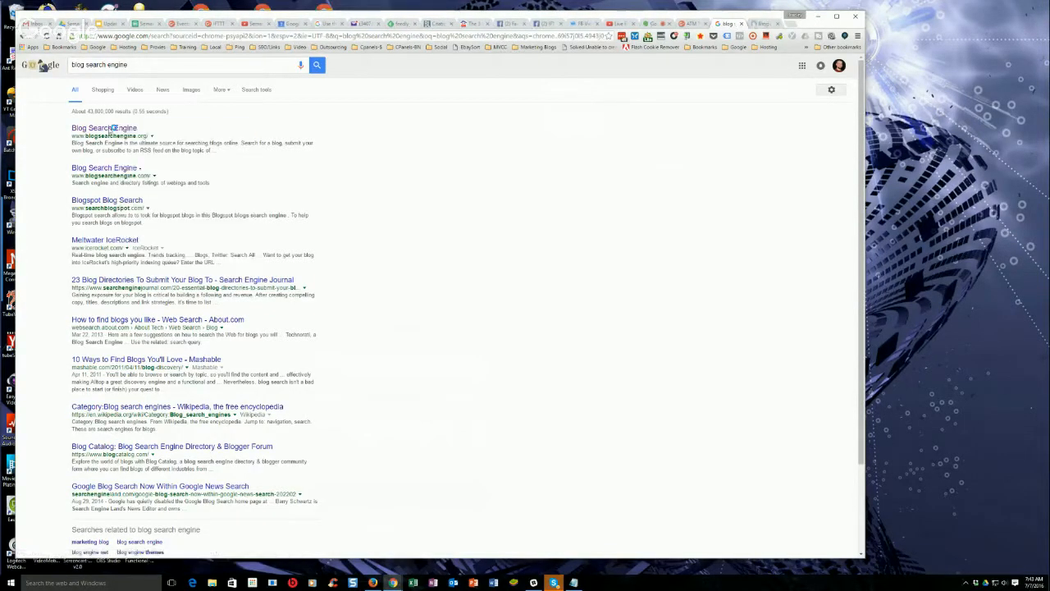
right_click(110, 126)
click(126, 134)
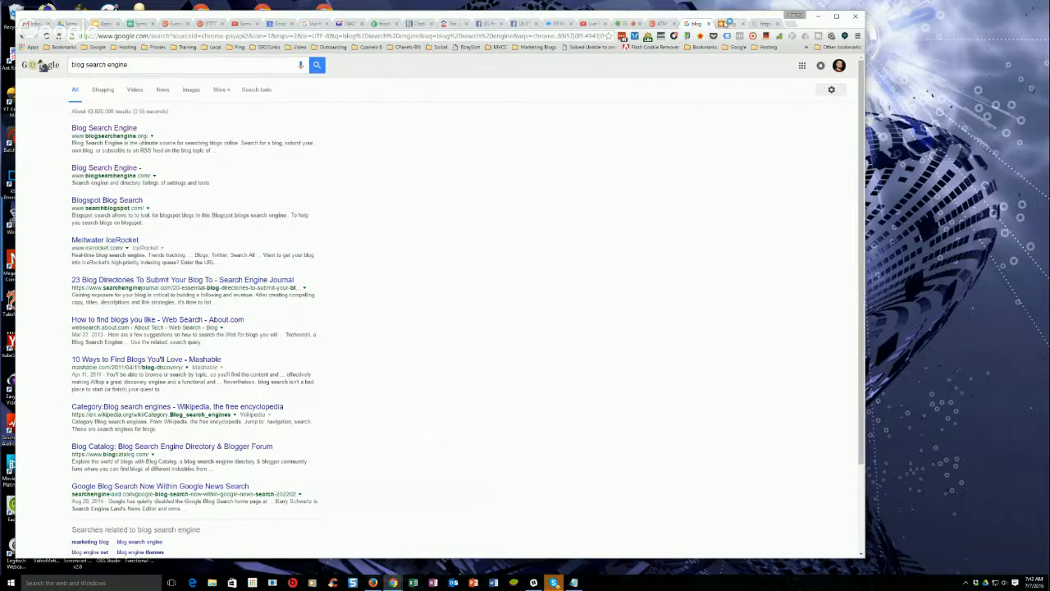
click(729, 23)
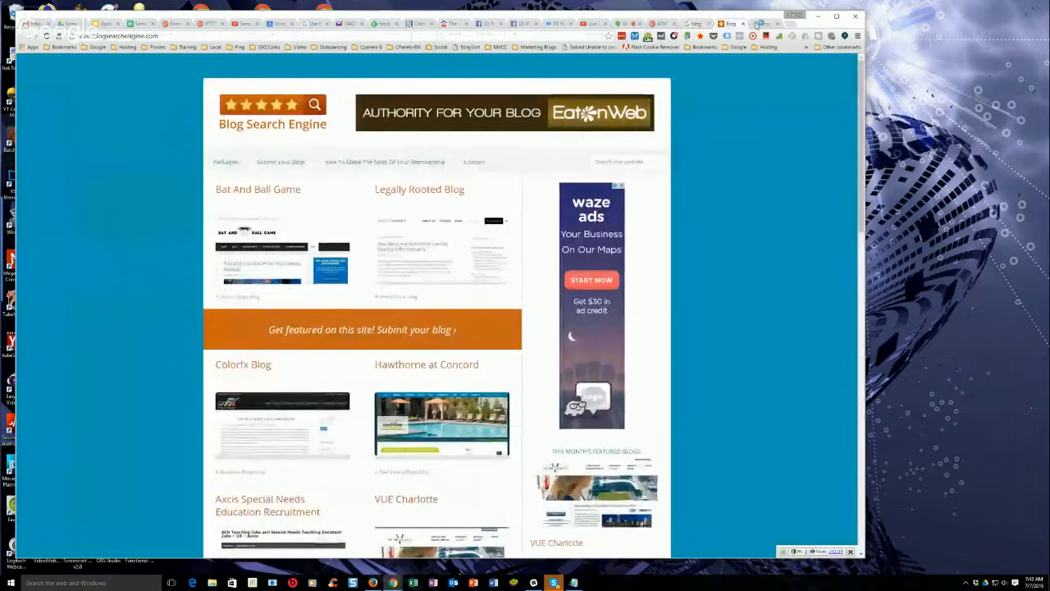
click(767, 24)
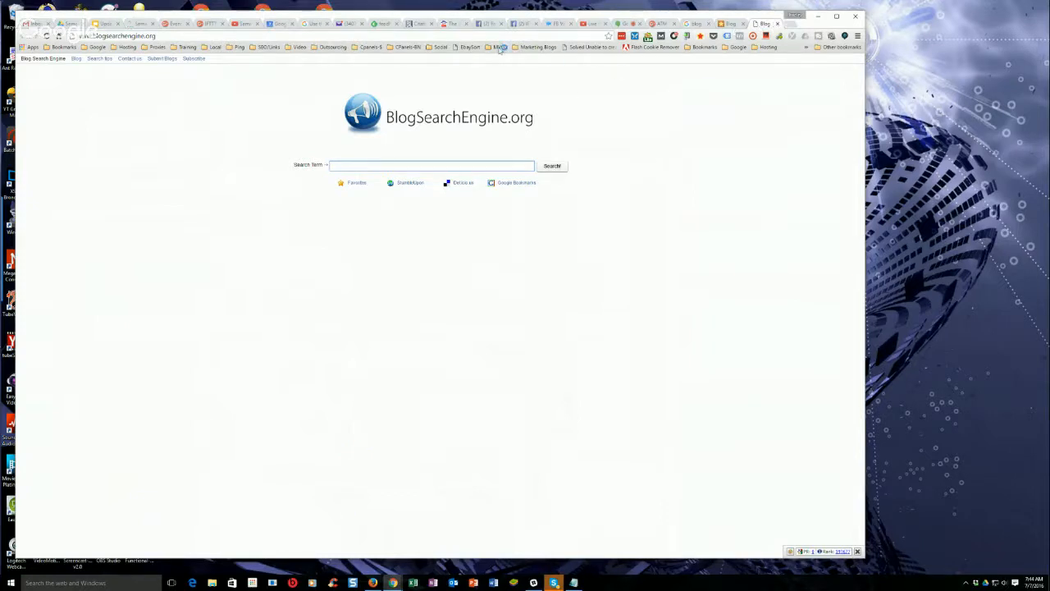
- Open the Article Forge login page from the Outsourcing bookmarks
click(318, 49)
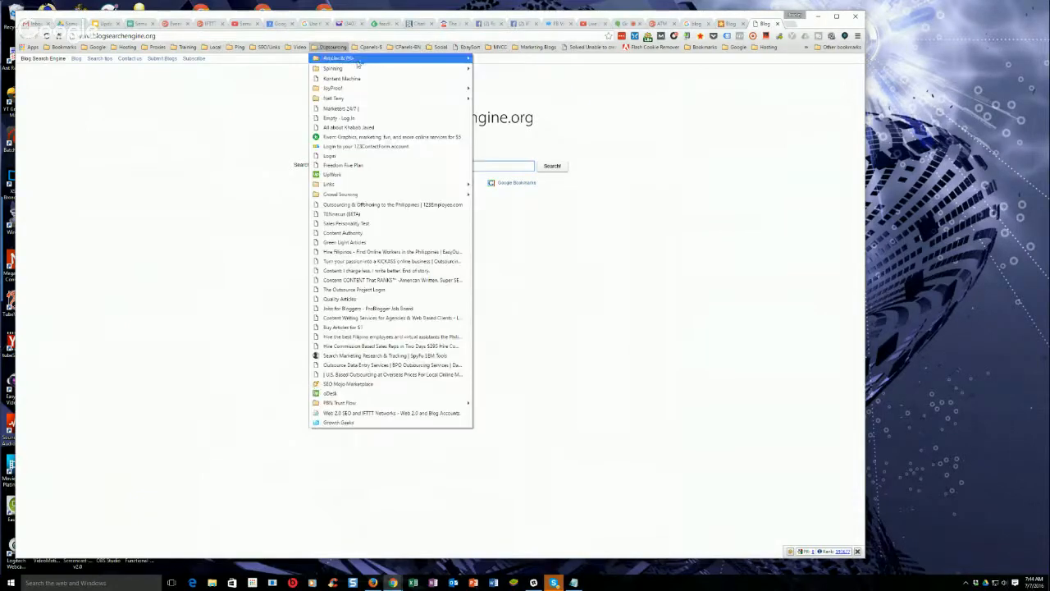
mouse_move(345, 59)
click(509, 67)
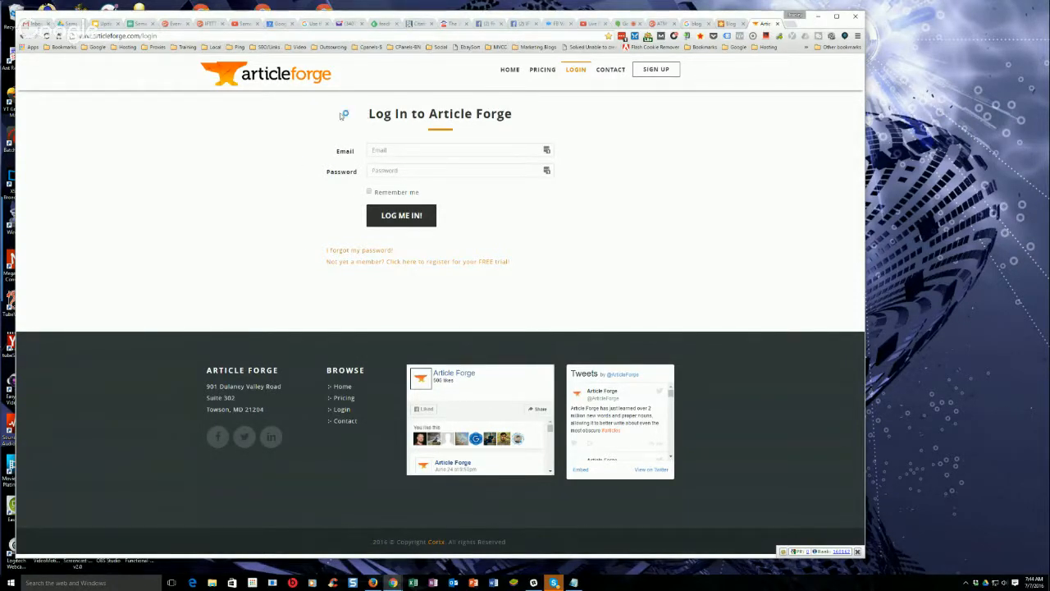
- Open Article Forge's pricing page and review the monthly and yearly plans and the money-back guarantee
click(536, 70)
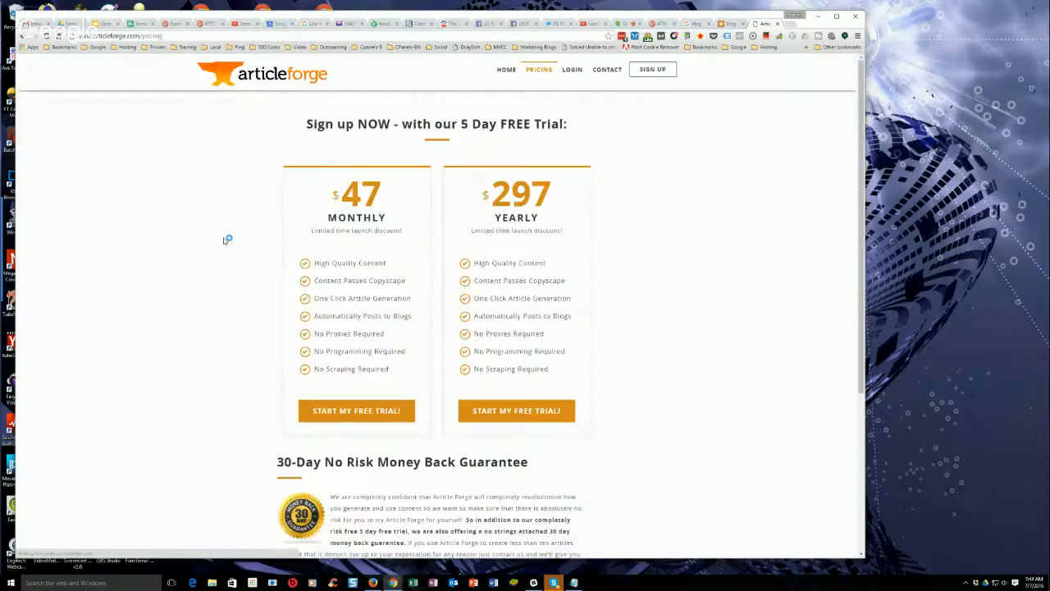
scroll(226, 241, down, 2)
scroll(226, 240, up, 2)
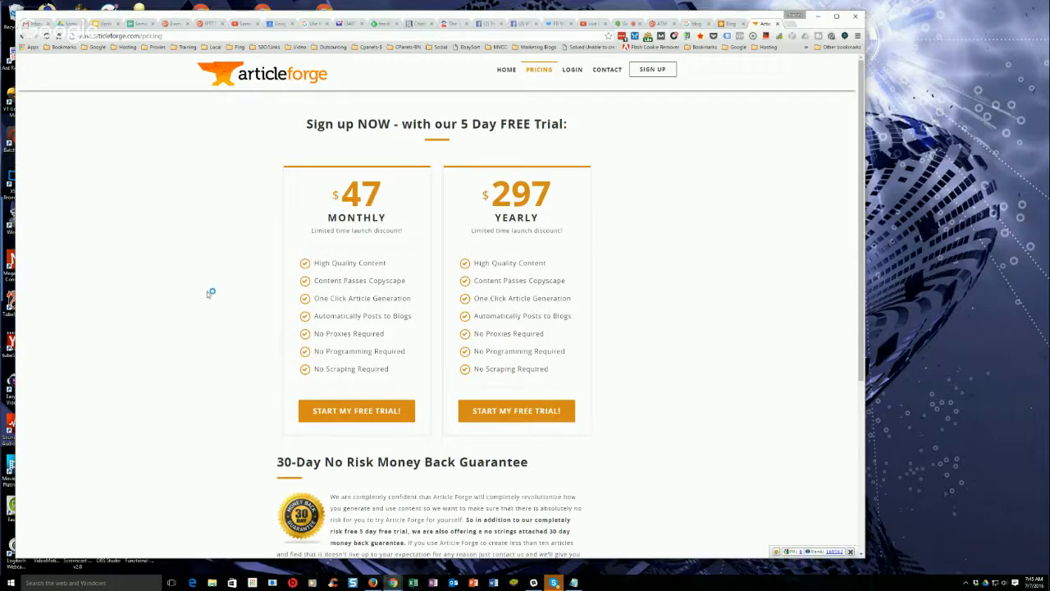
scroll(240, 314, down, 3)
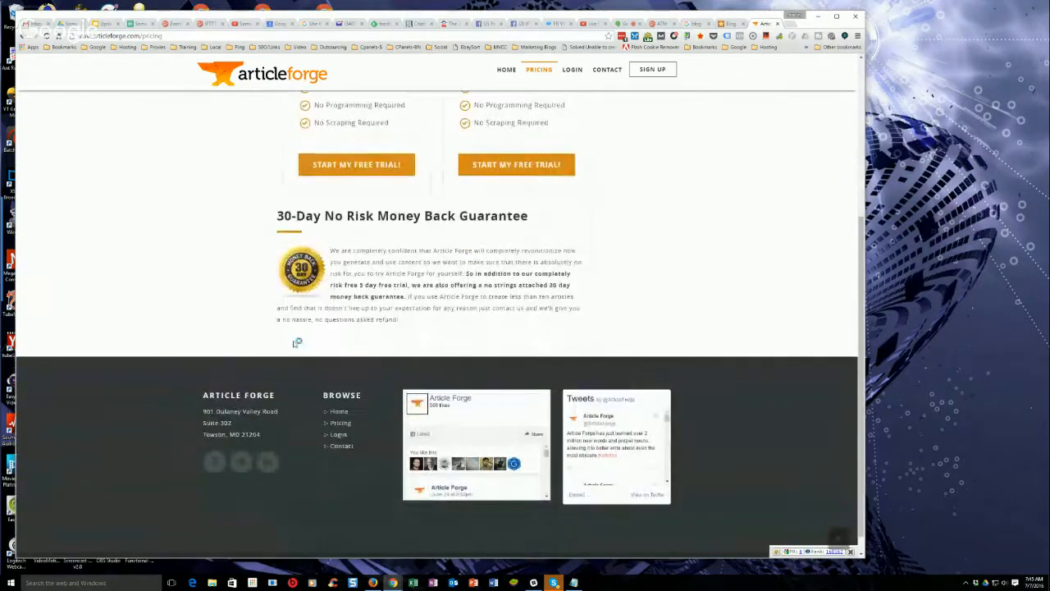
scroll(245, 337, up, 2)
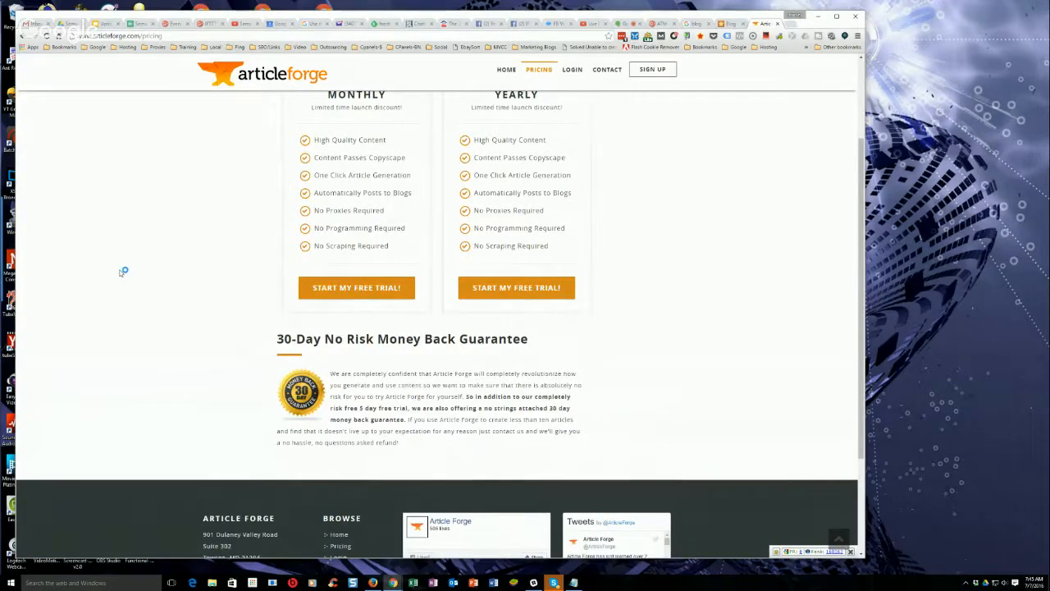
scroll(123, 271, up, 2)
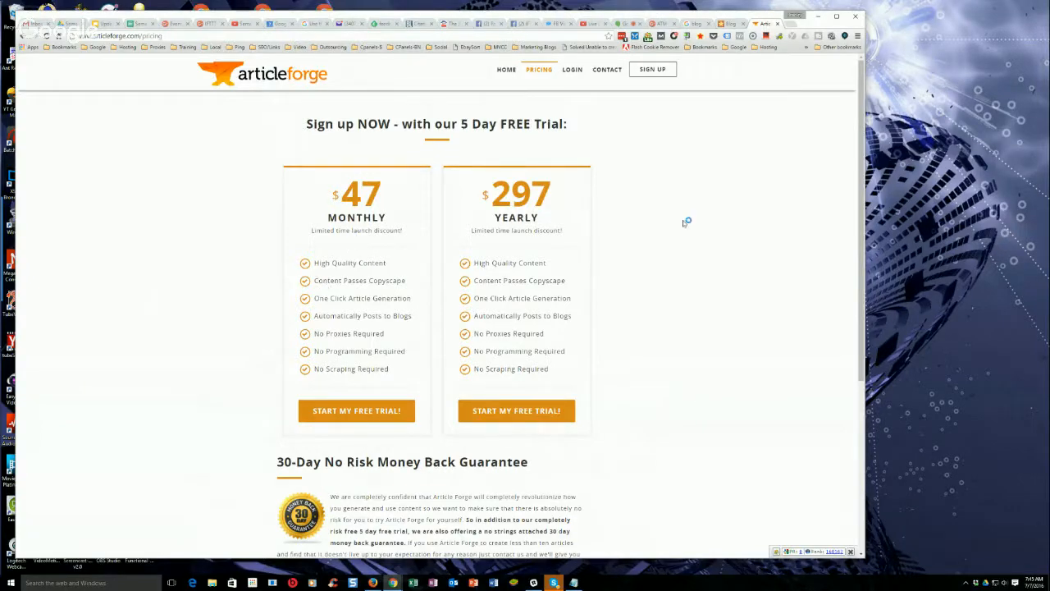
scroll(704, 261, down, 3)
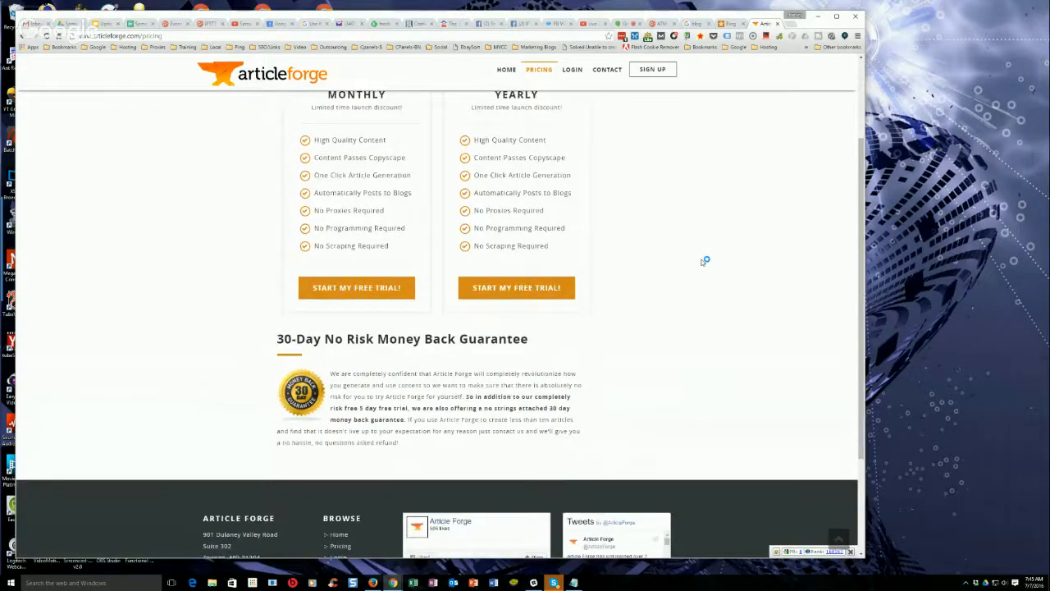
scroll(704, 261, down, 3)
scroll(704, 260, up, 6)
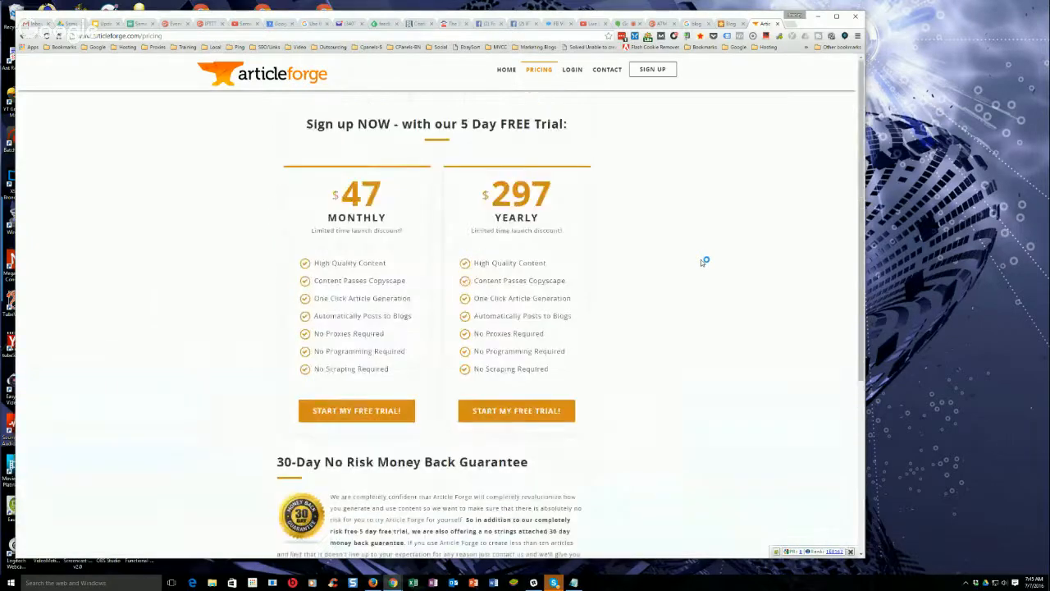
- Log in to Article Forge with the saved account e-mail and password
click(572, 71)
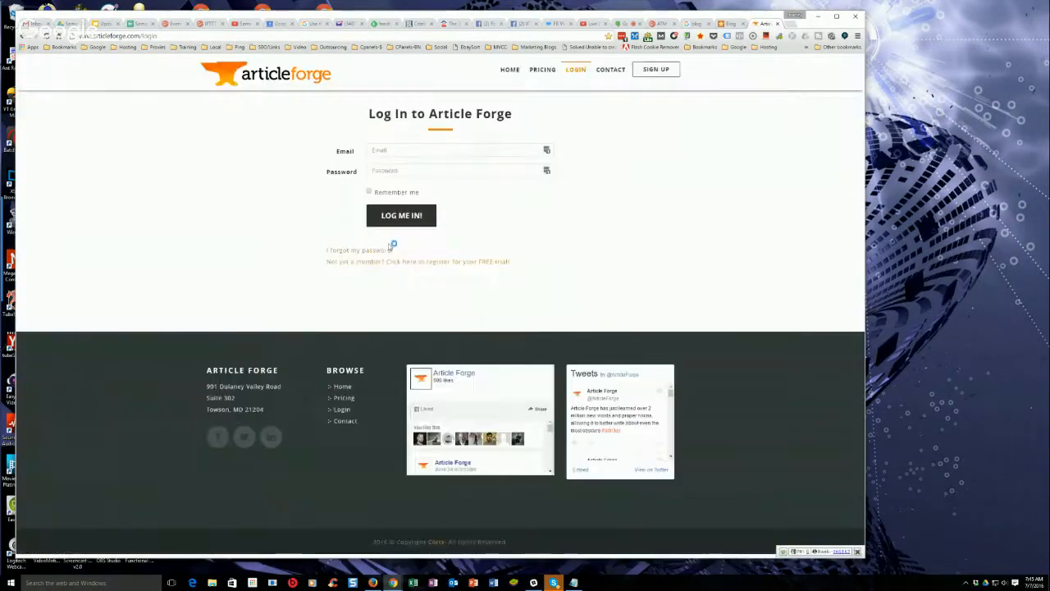
click(547, 149)
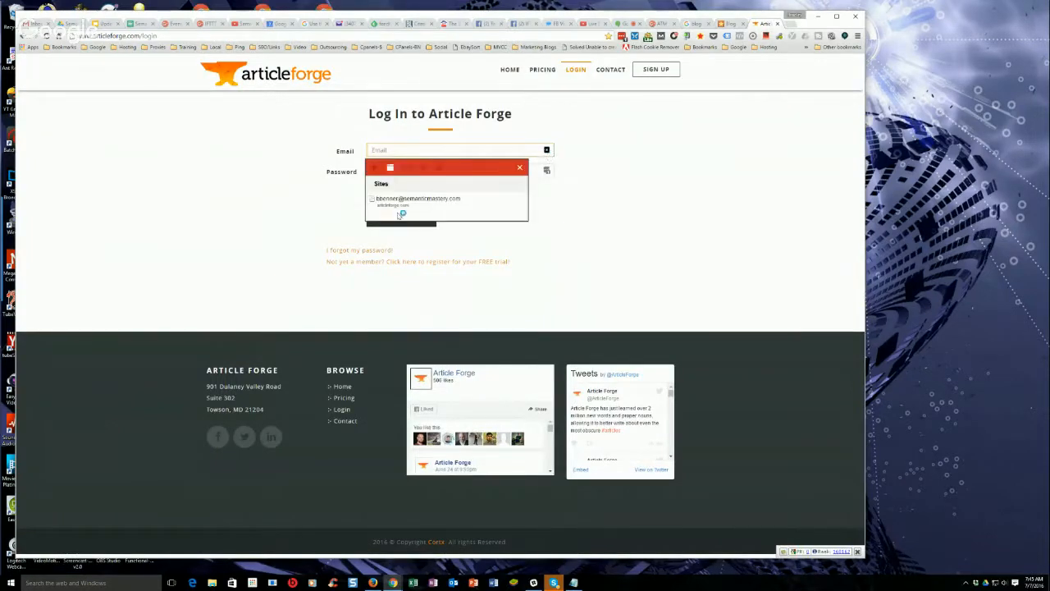
click(400, 213)
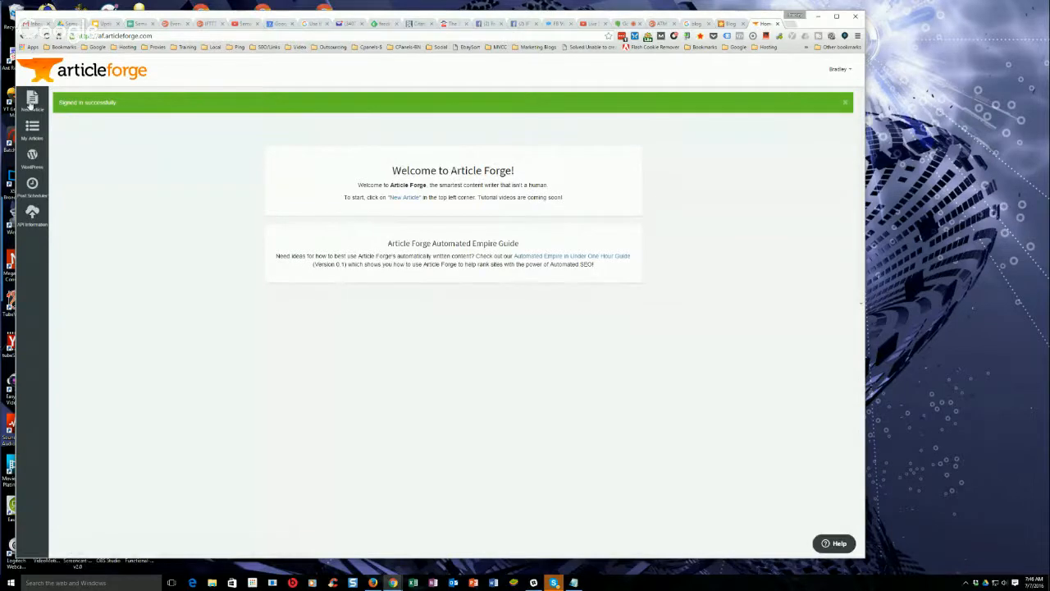
- Start a new article and enter "walk in bath tubs" as its main keyword
click(31, 100)
click(415, 156)
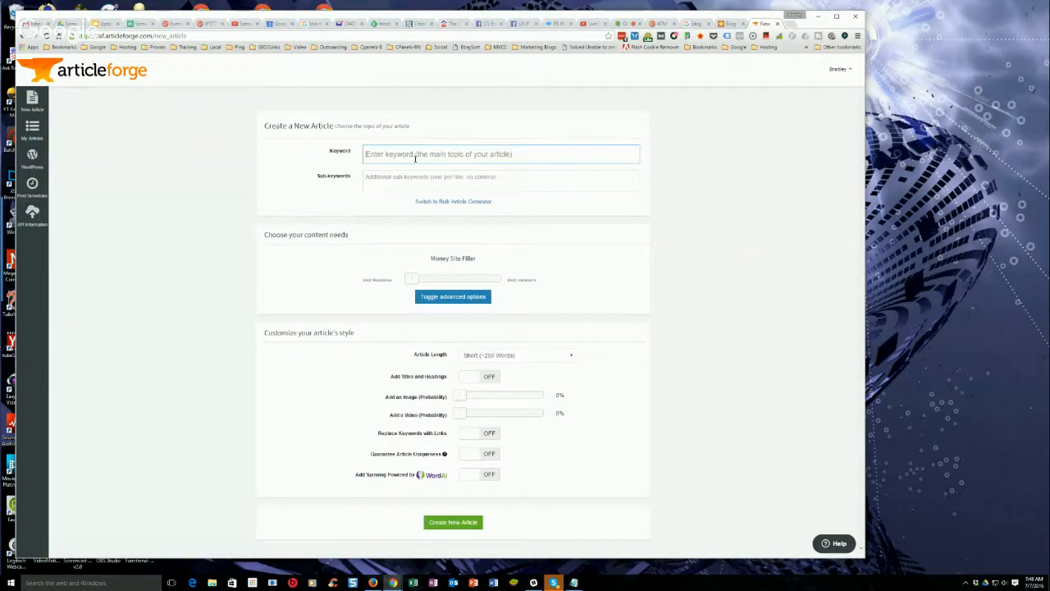
text(walk in )
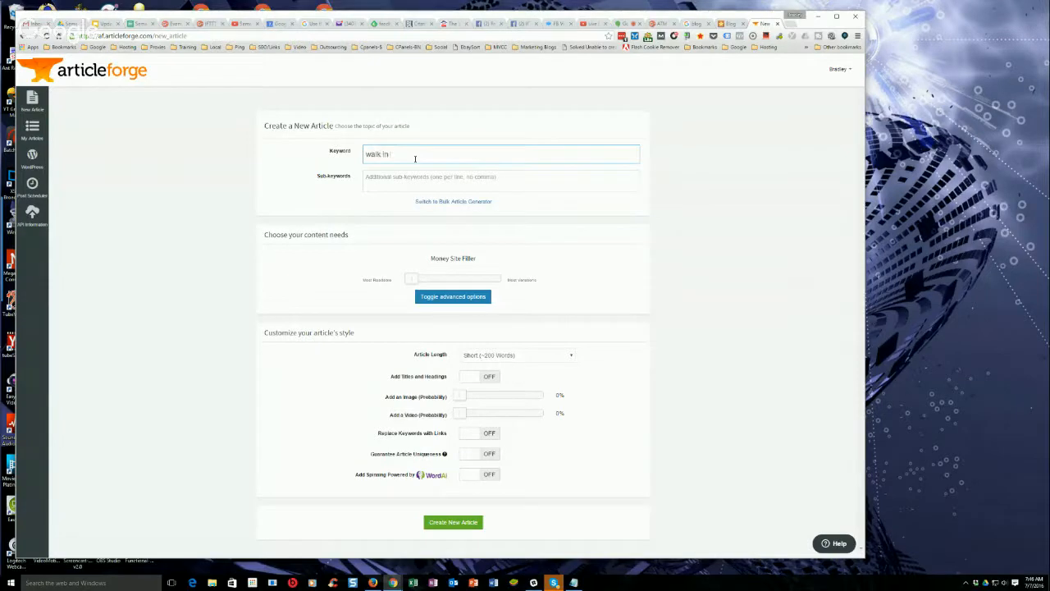
text(bal)
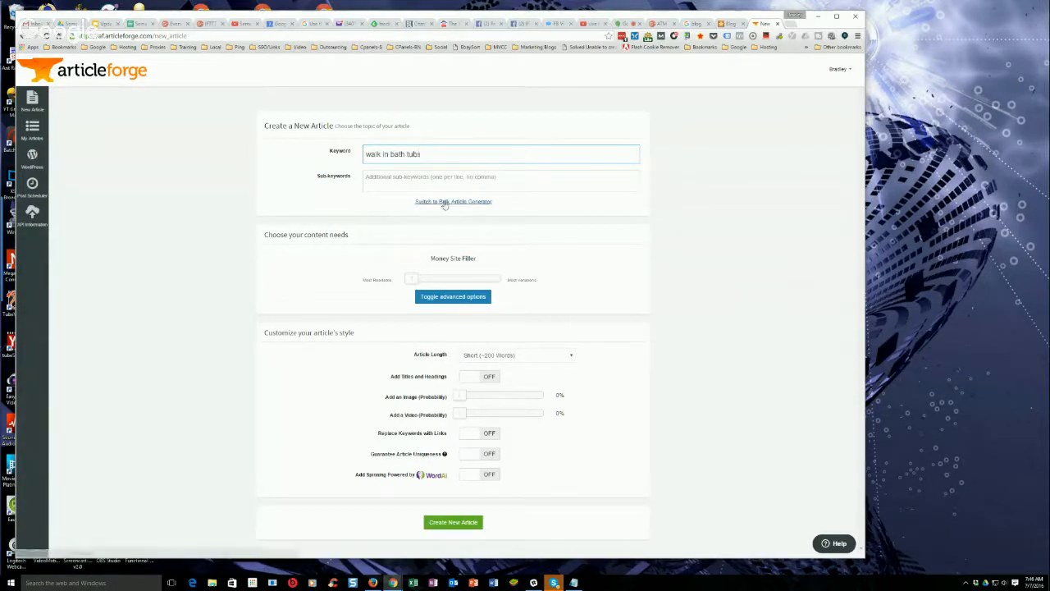
- Remove "walk in" from the article's main keyword so that it reads "bath tubs"
click(386, 178)
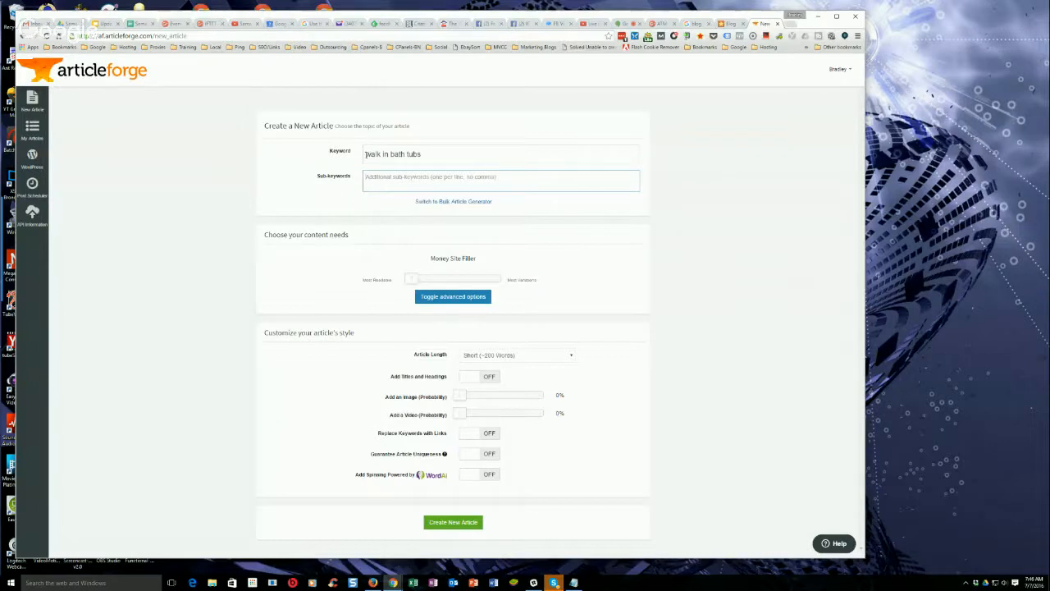
drag(368, 155, 439, 153)
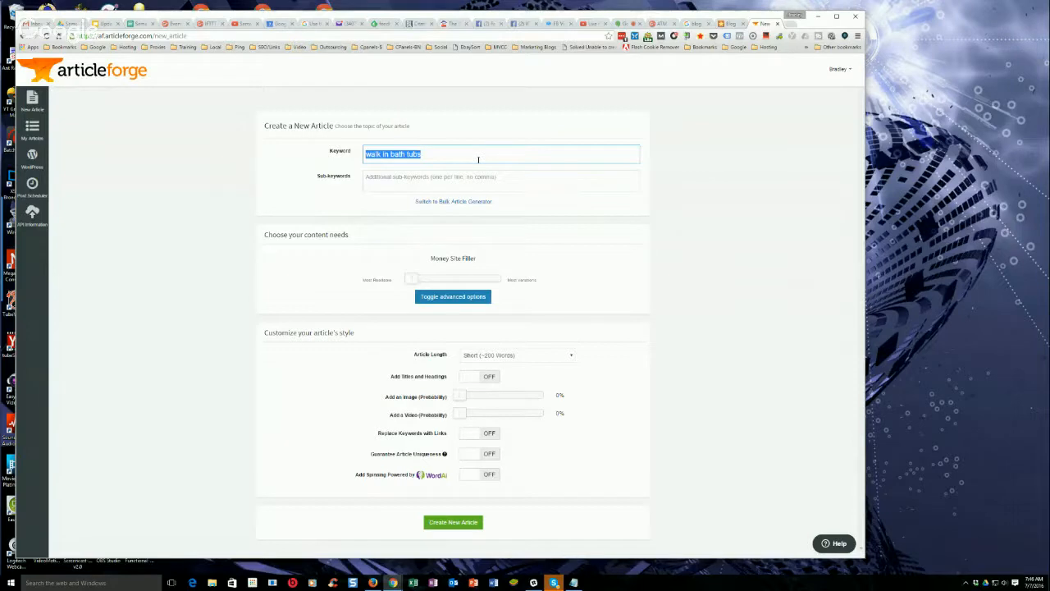
click(375, 179)
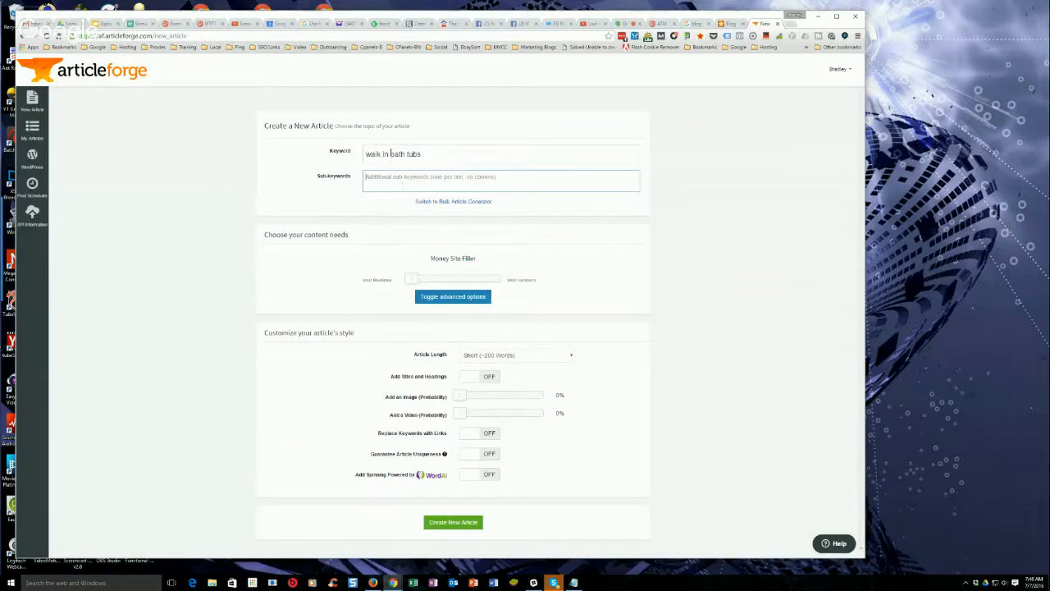
drag(390, 154, 338, 155)
key(BackSpace)
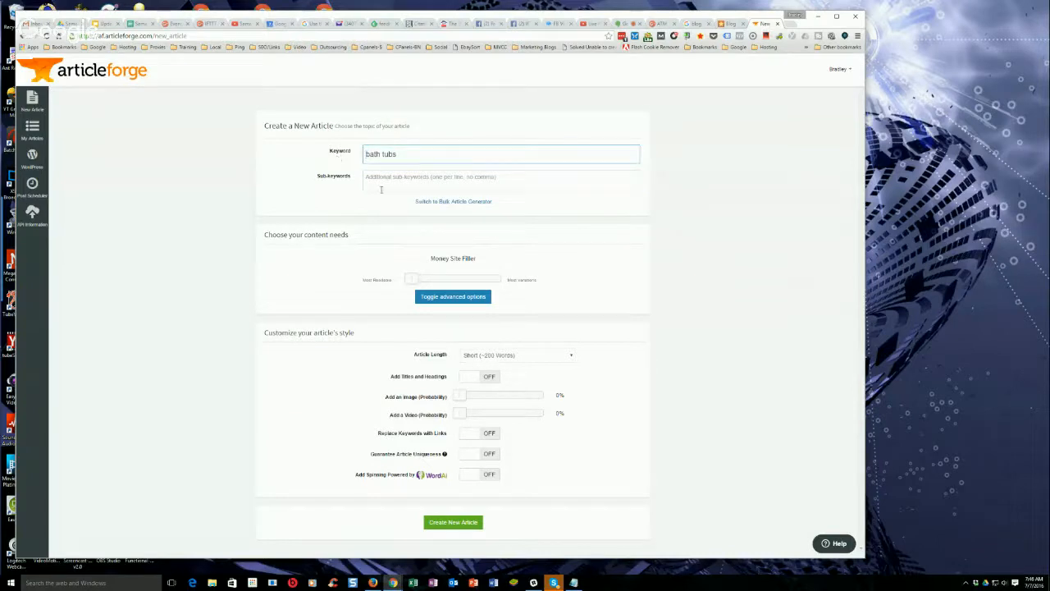
- Enter "walk in bath tubs" and "walk in tubs" as the article's sub-keywords, one per line
click(381, 189)
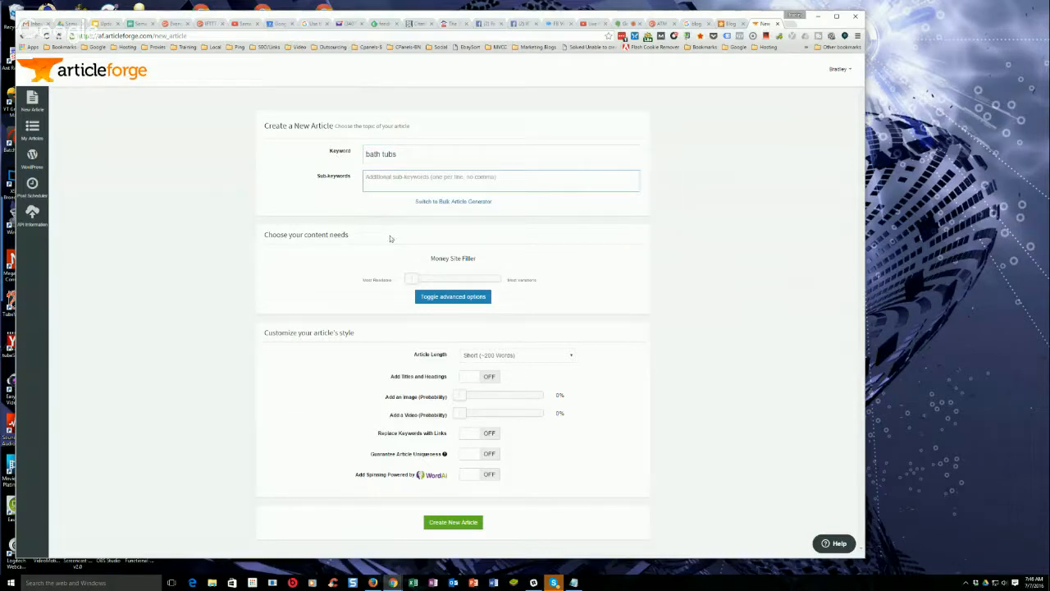
text(alk in bath tu)
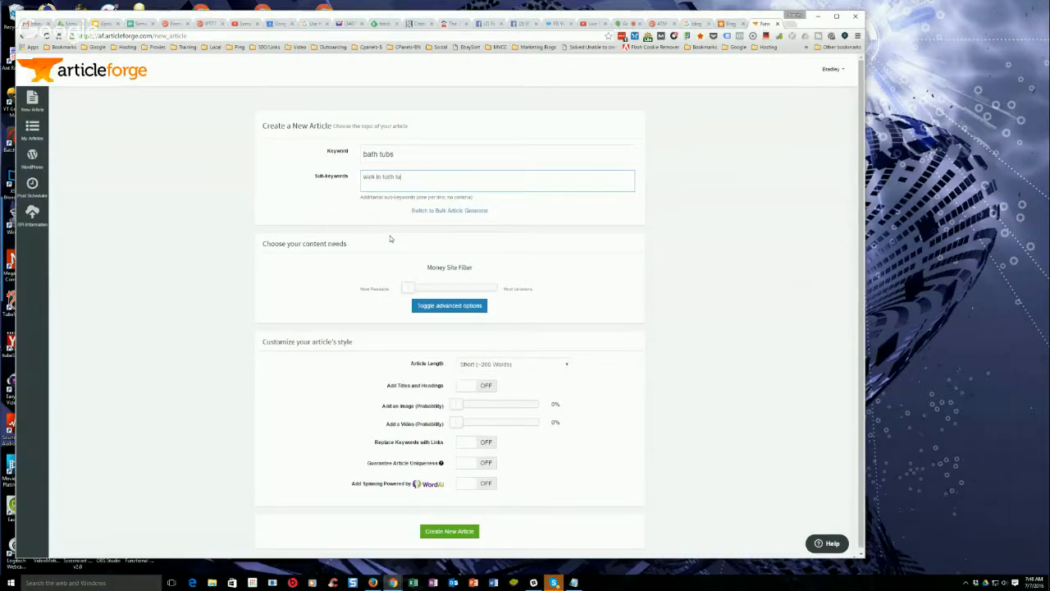
text(alk in bath tubs)
key(Return)
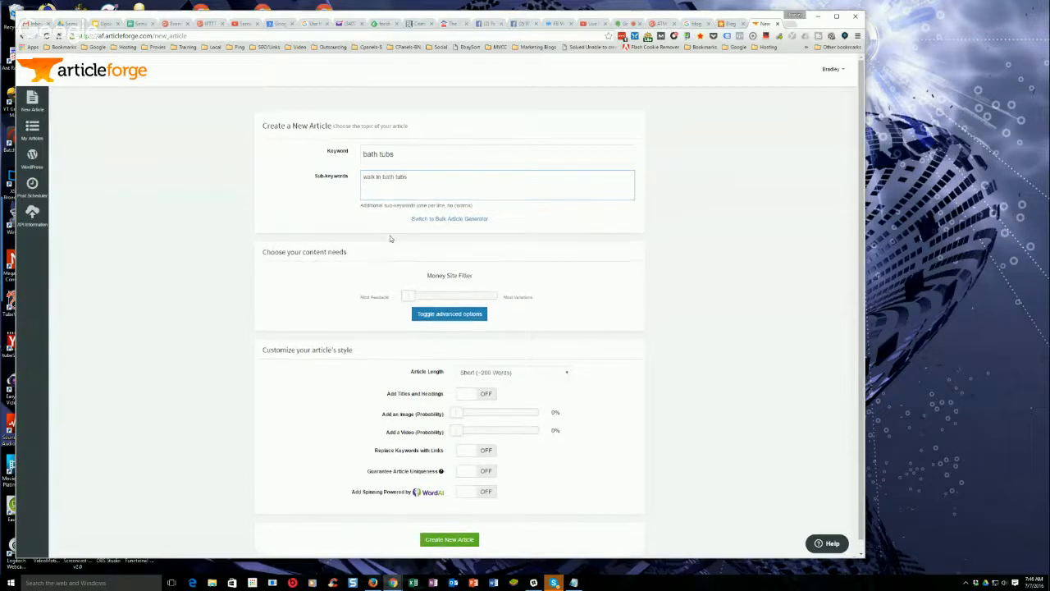
text(walk in tubs)
- Raise the article's content needs level to Tier 1 and on to Tier 2
drag(410, 301, 450, 300)
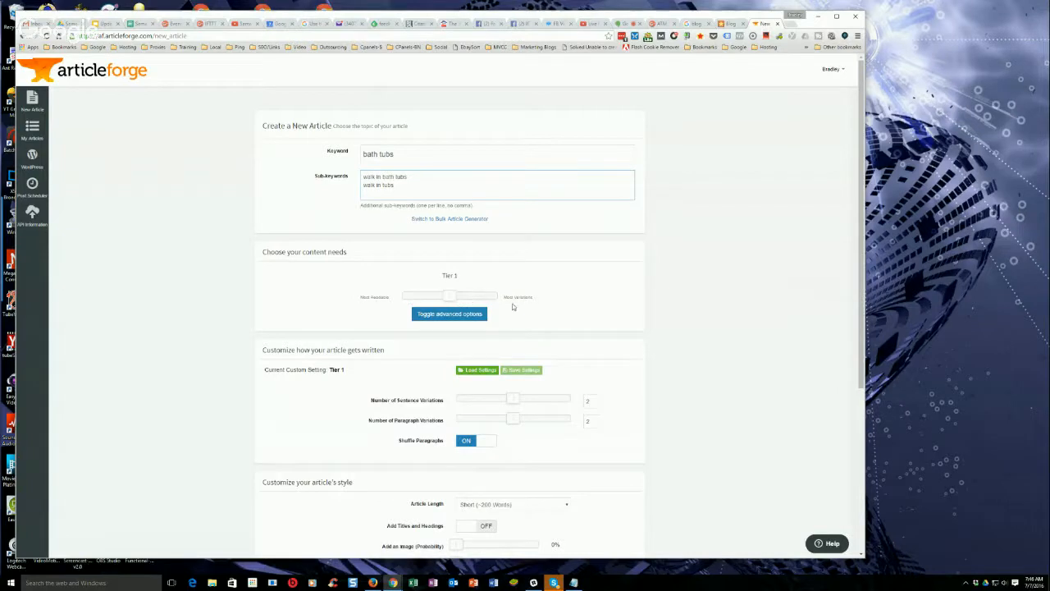
drag(450, 297, 492, 298)
scroll(551, 315, down, 1)
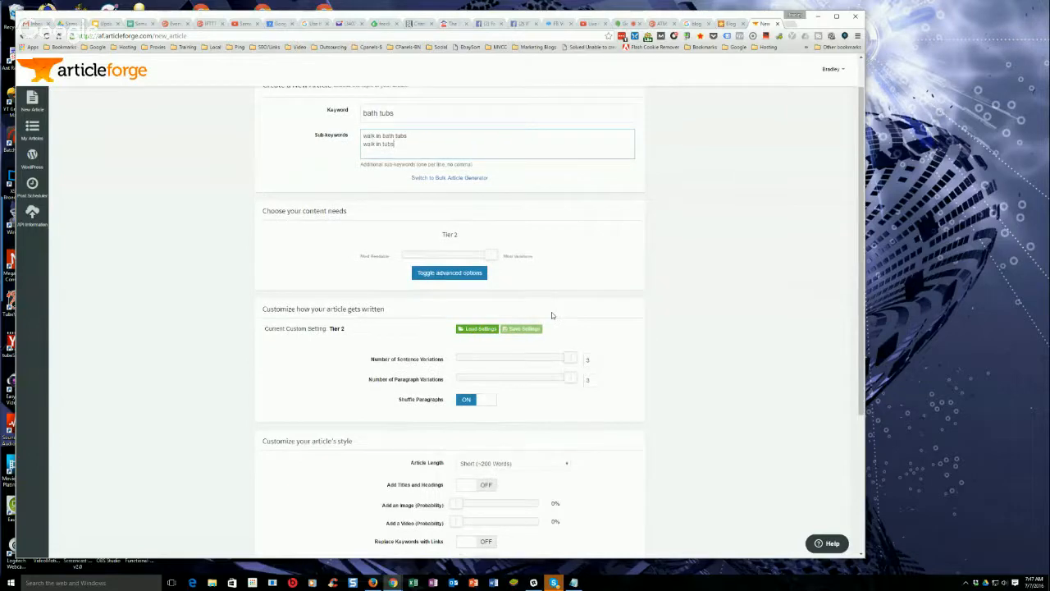
- Check the live webinar broadcast page and return to the new article form
click(656, 23)
click(625, 23)
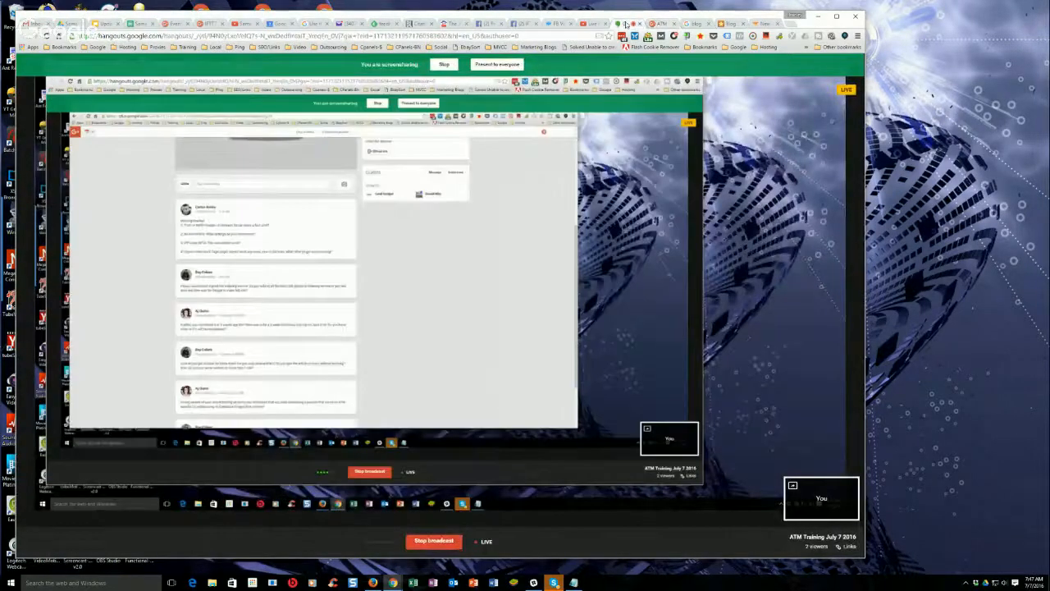
click(763, 23)
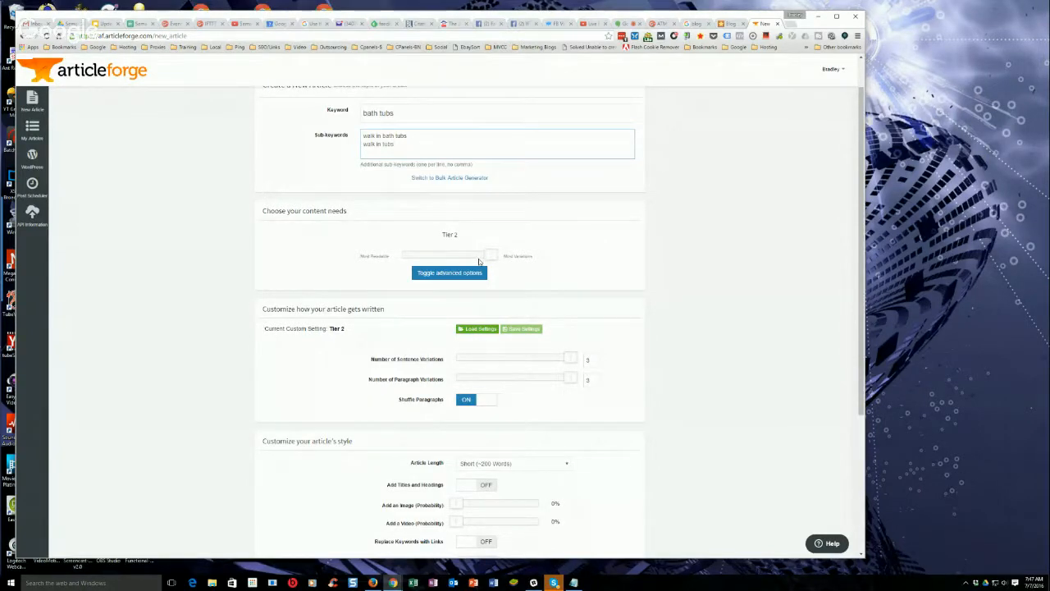
- Set the content needs level back to Money Site Filler, trying Tier 1 once more along the way
drag(486, 260, 408, 257)
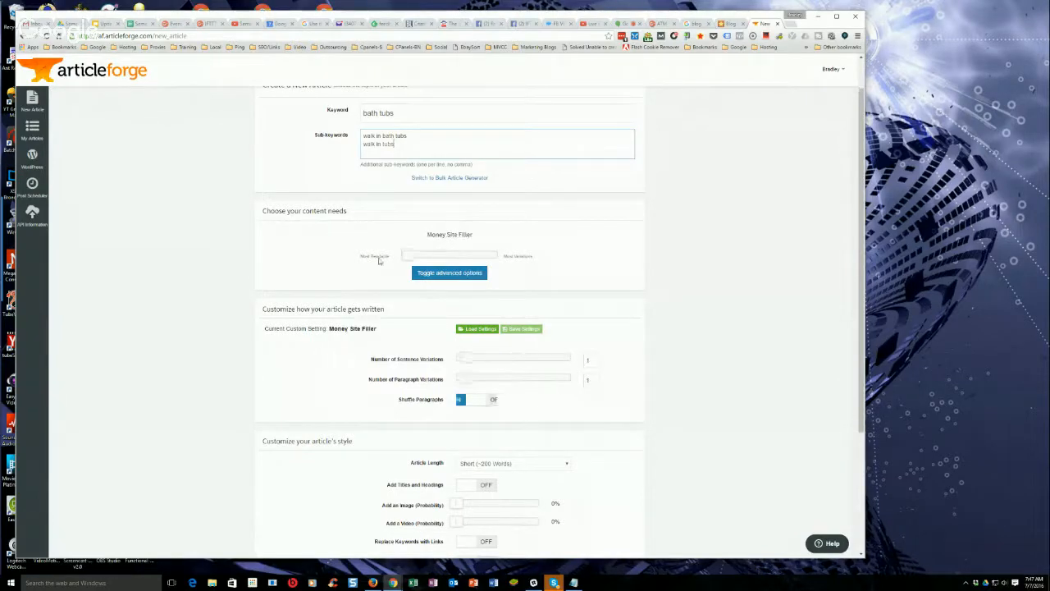
click(448, 255)
drag(446, 256, 409, 261)
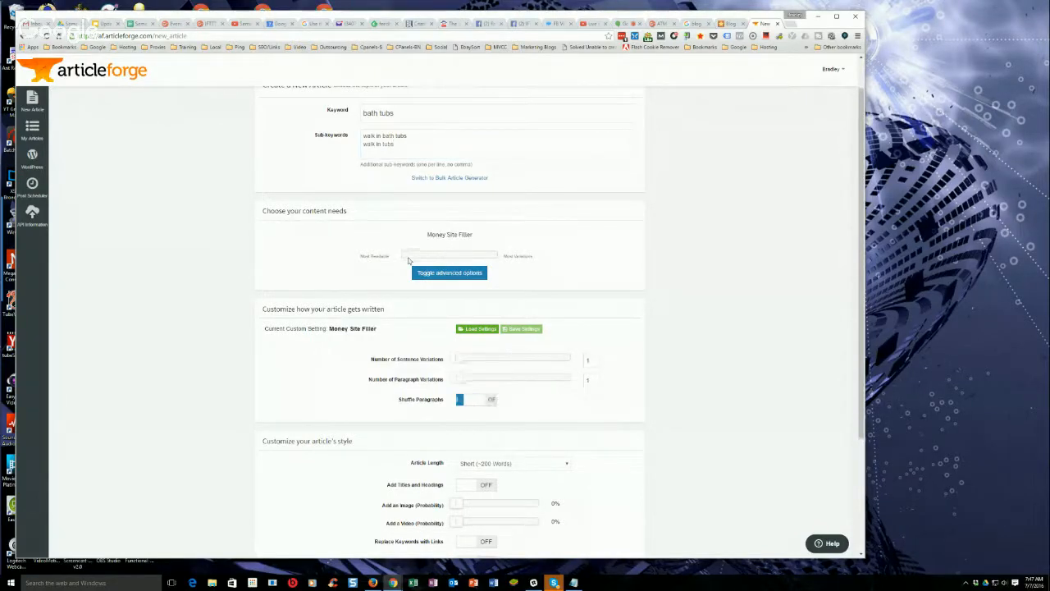
- Review the new article form's writing and style settings, including the available article length options
scroll(533, 271, down, 3)
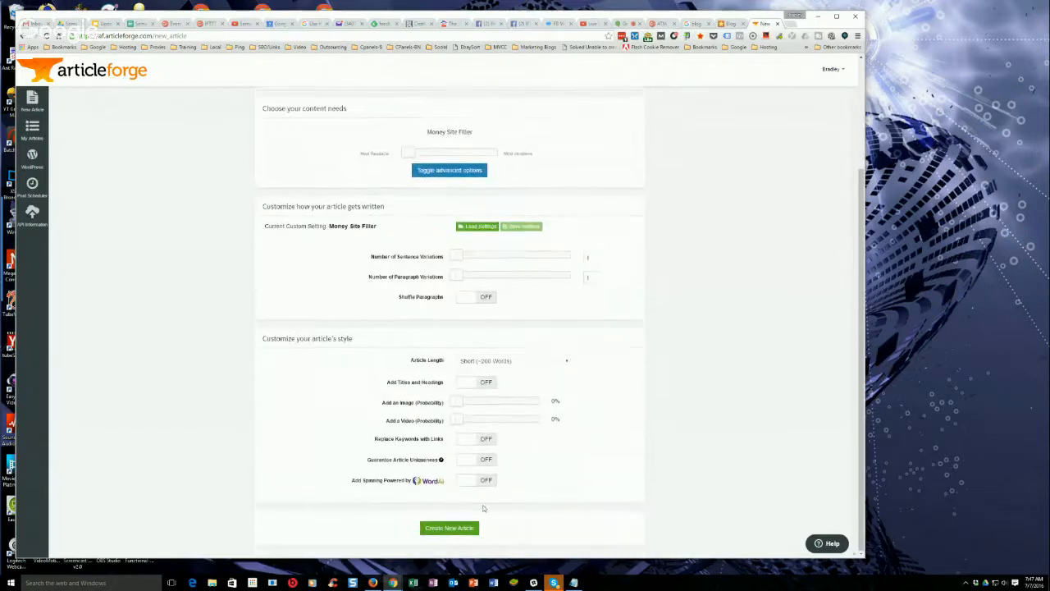
click(473, 361)
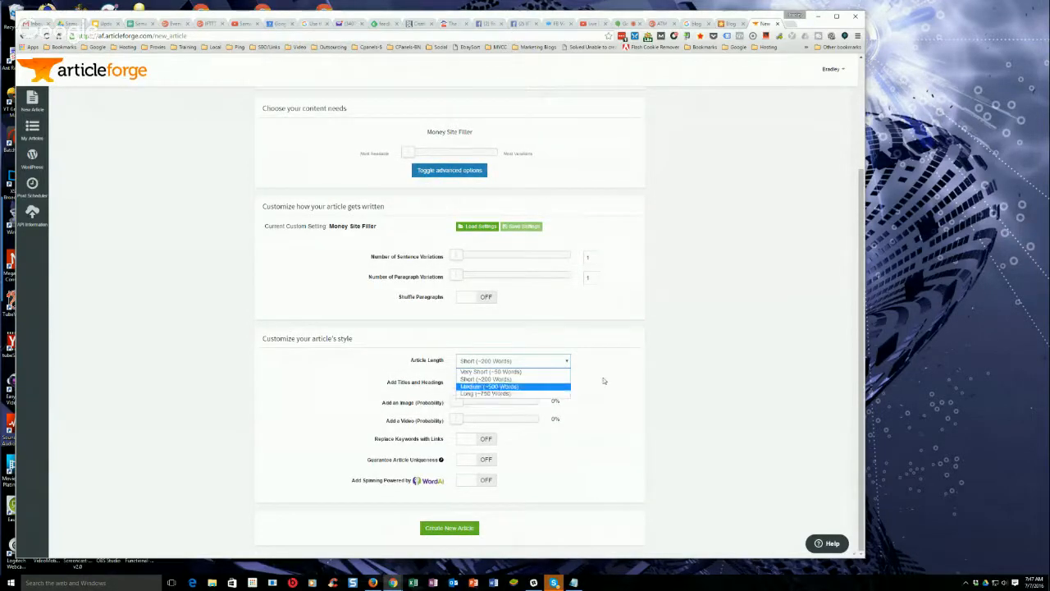
click(708, 355)
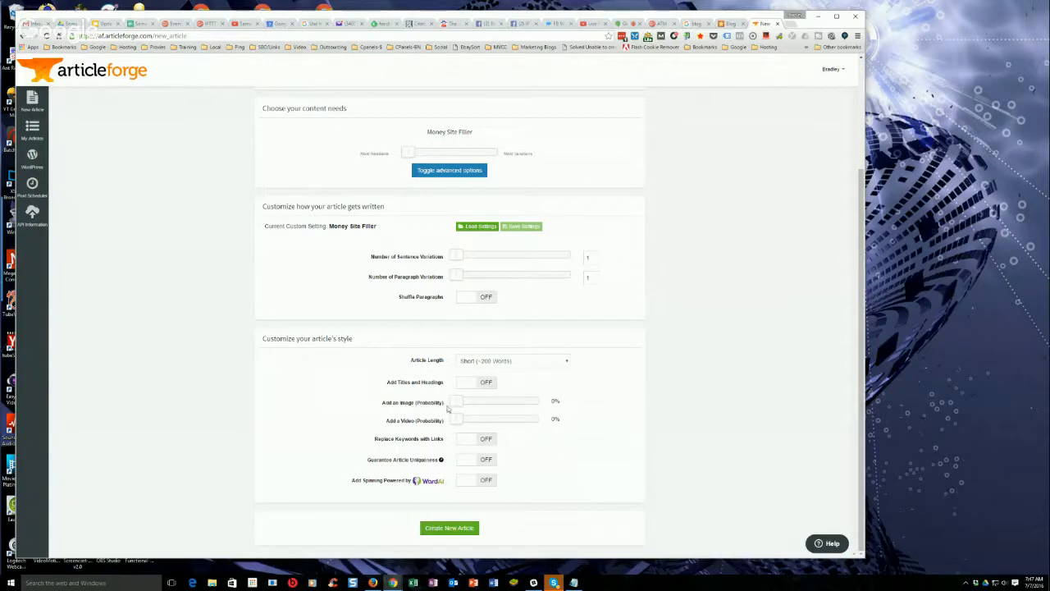
scroll(448, 408, up, 1)
scroll(444, 431, down, 1)
scroll(574, 418, up, 1)
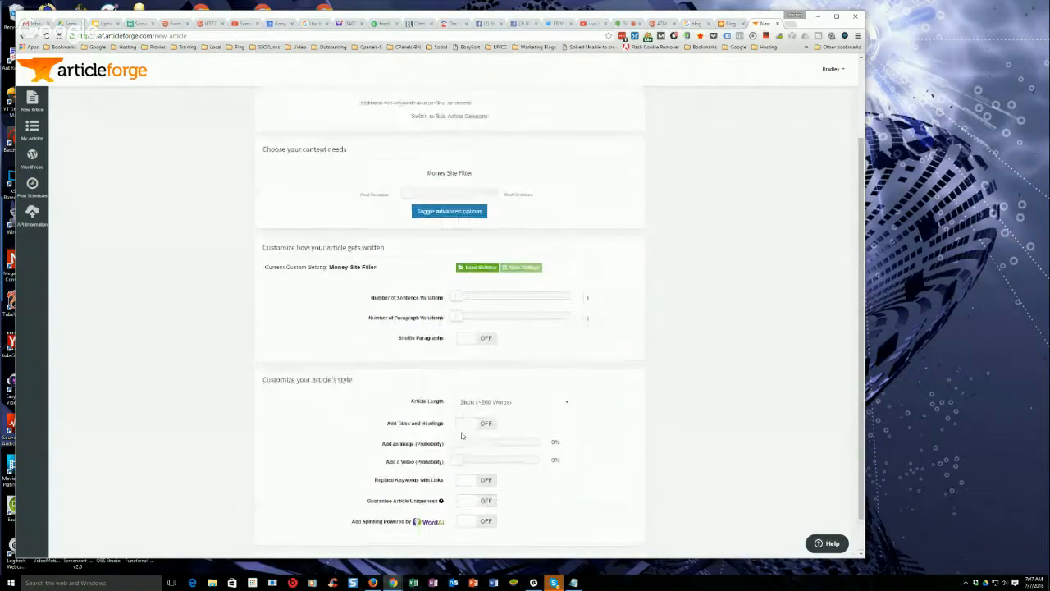
scroll(711, 410, down, 1)
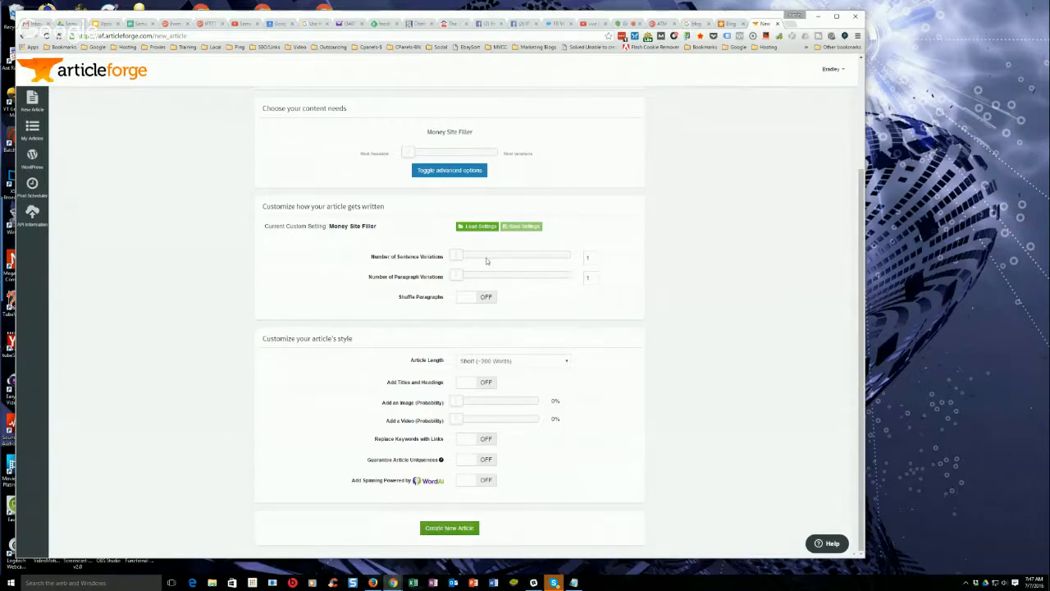
scroll(739, 258, up, 3)
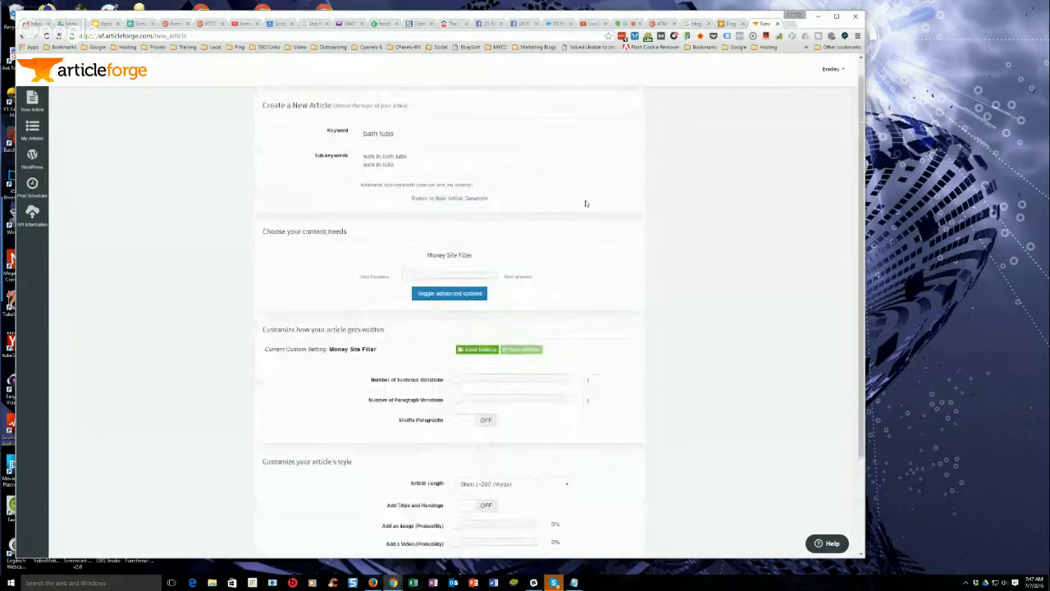
scroll(738, 326, down, 3)
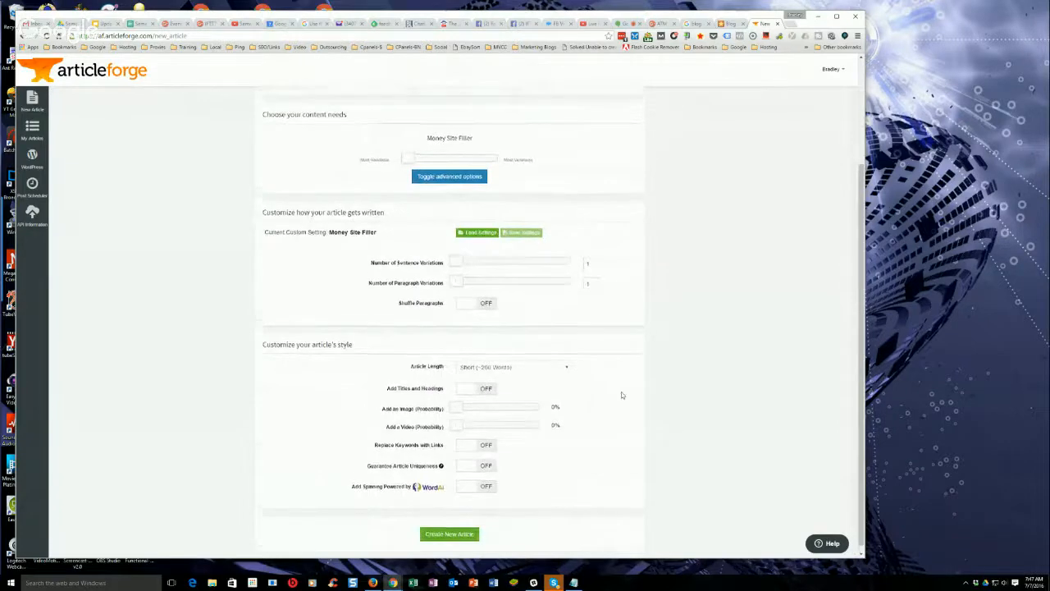
scroll(621, 395, up, 3)
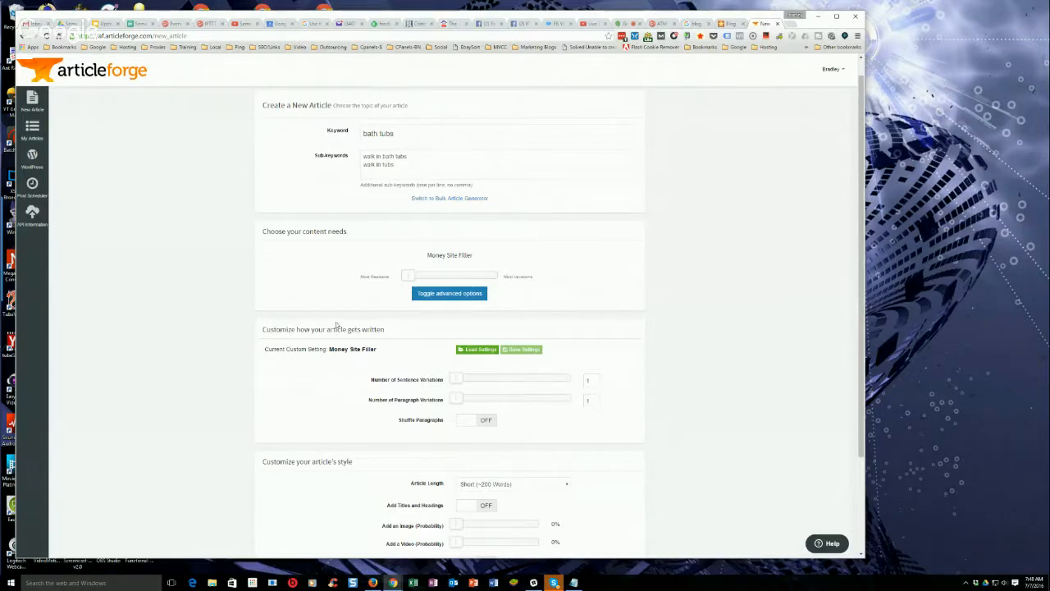
scroll(769, 304, up, 1)
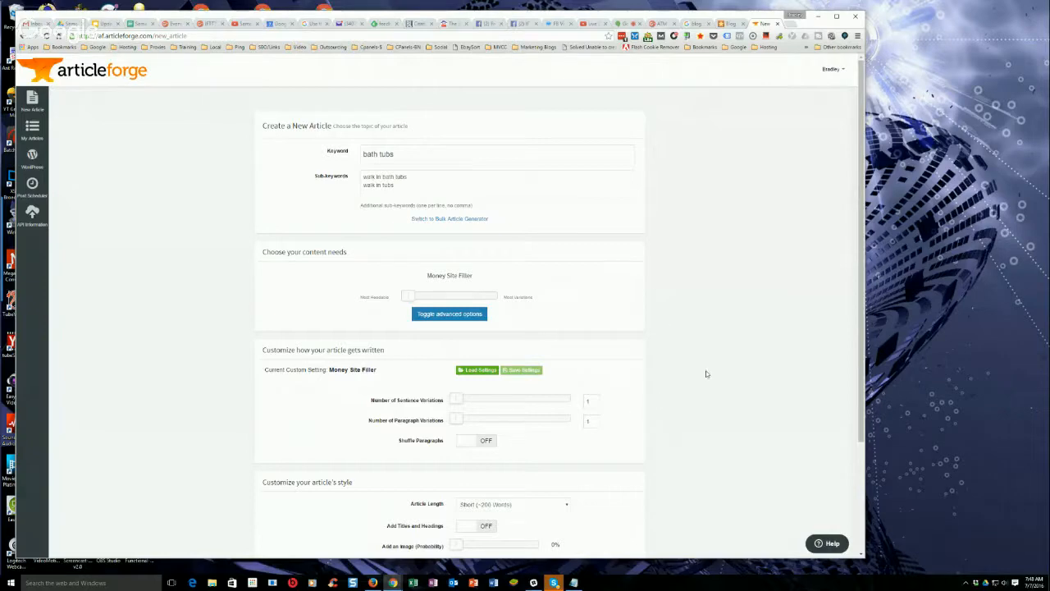
scroll(706, 374, down, 3)
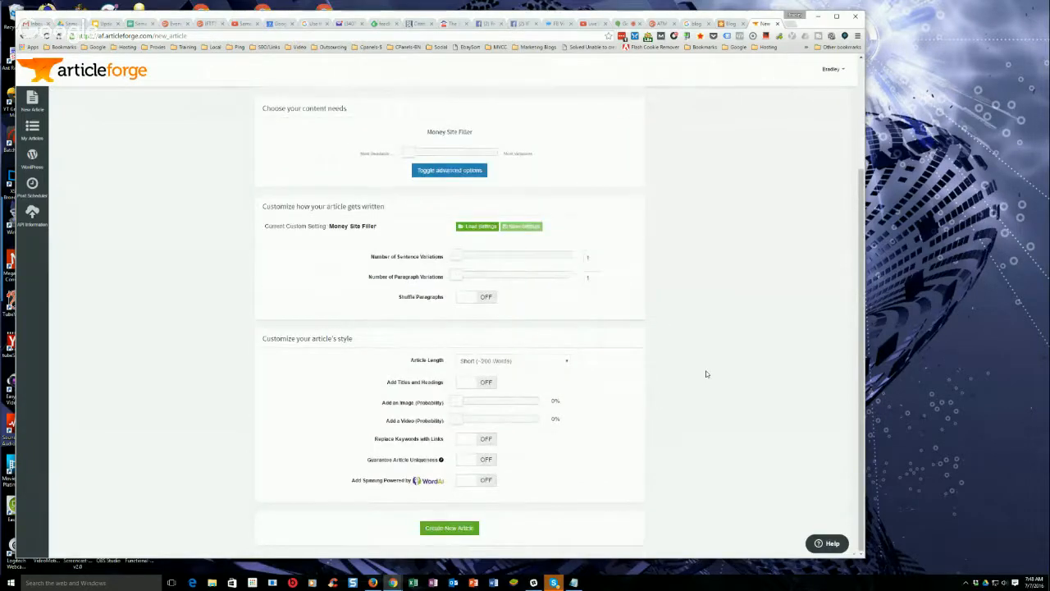
scroll(640, 369, up, 3)
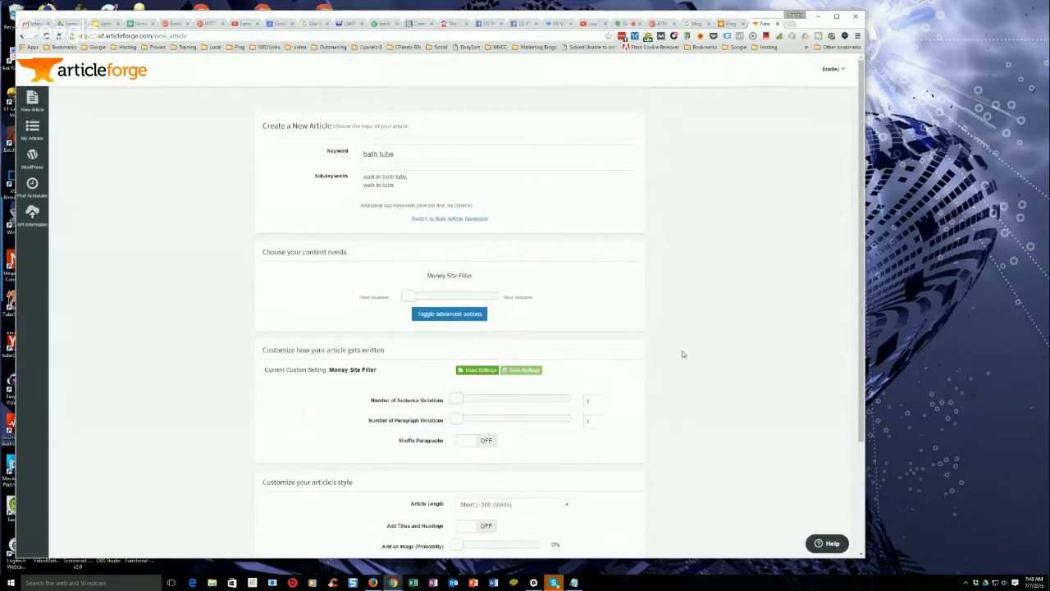
- Close the Article Forge page and the two blog search pages to get back to the webinar event page
click(777, 25)
click(778, 24)
click(777, 25)
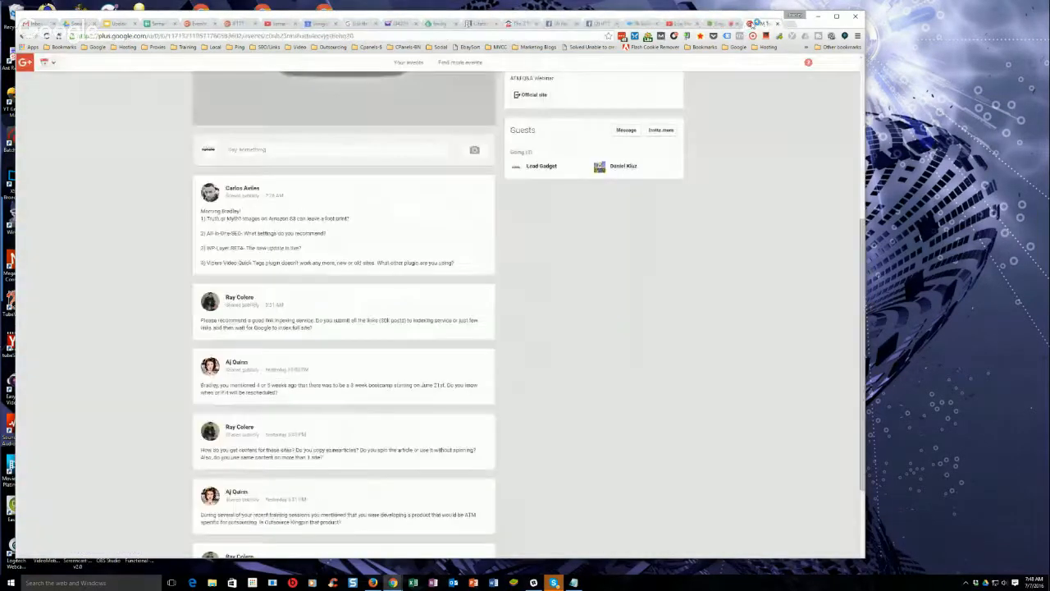
- Read through the attendees' questions on the webinar event page, up to the one about link indexing services
scroll(646, 353, down, 1)
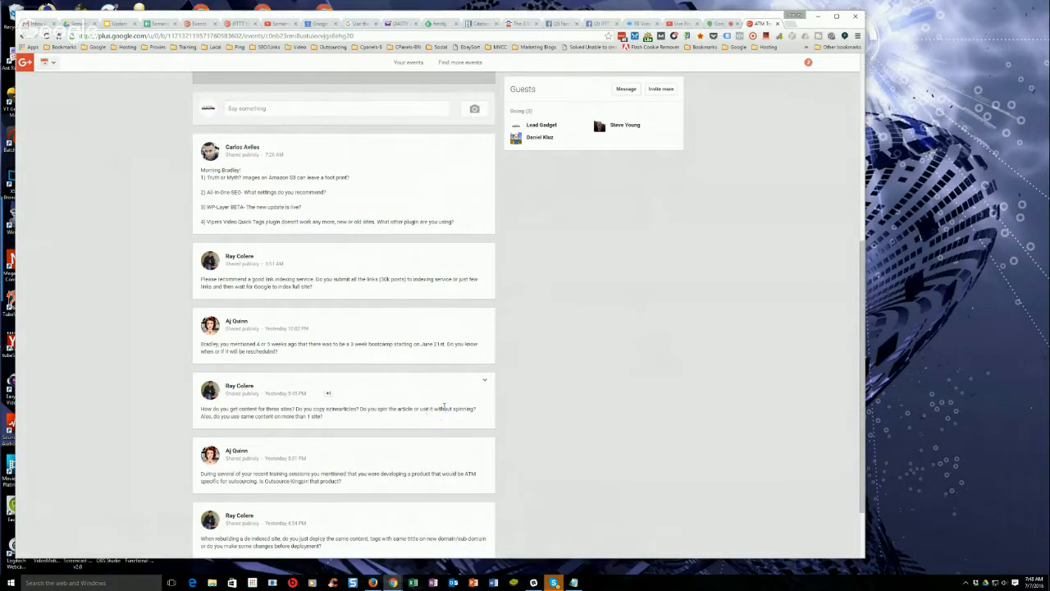
scroll(559, 424, down, 1)
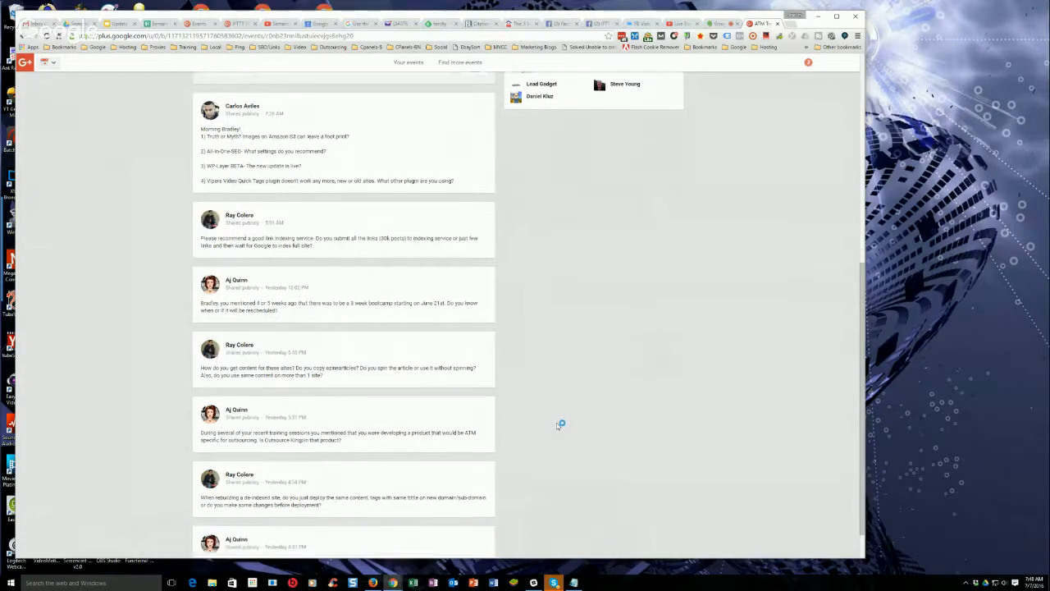
scroll(509, 402, down, 1)
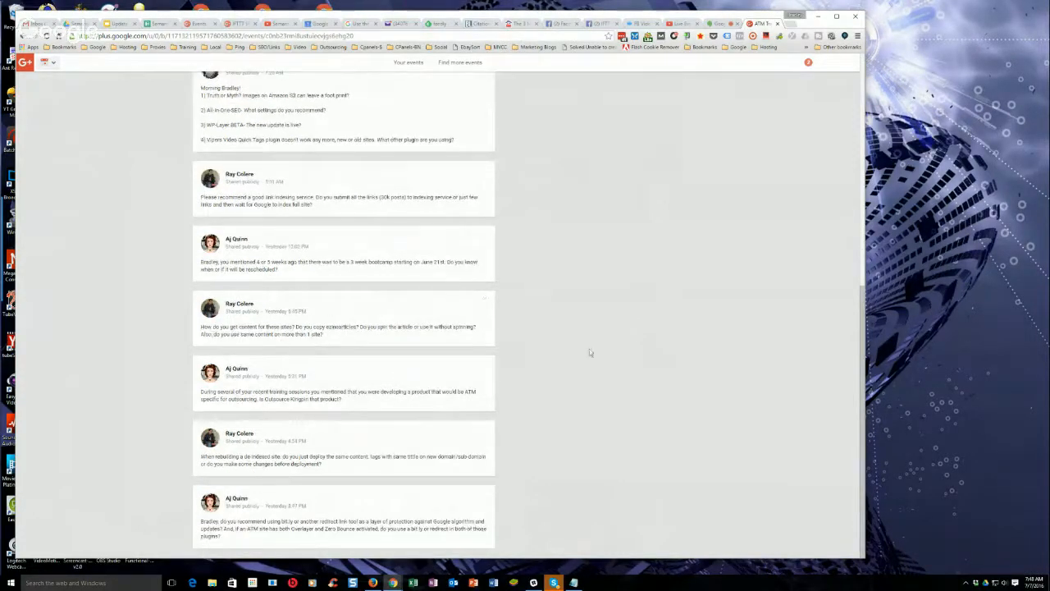
scroll(600, 364, up, 2)
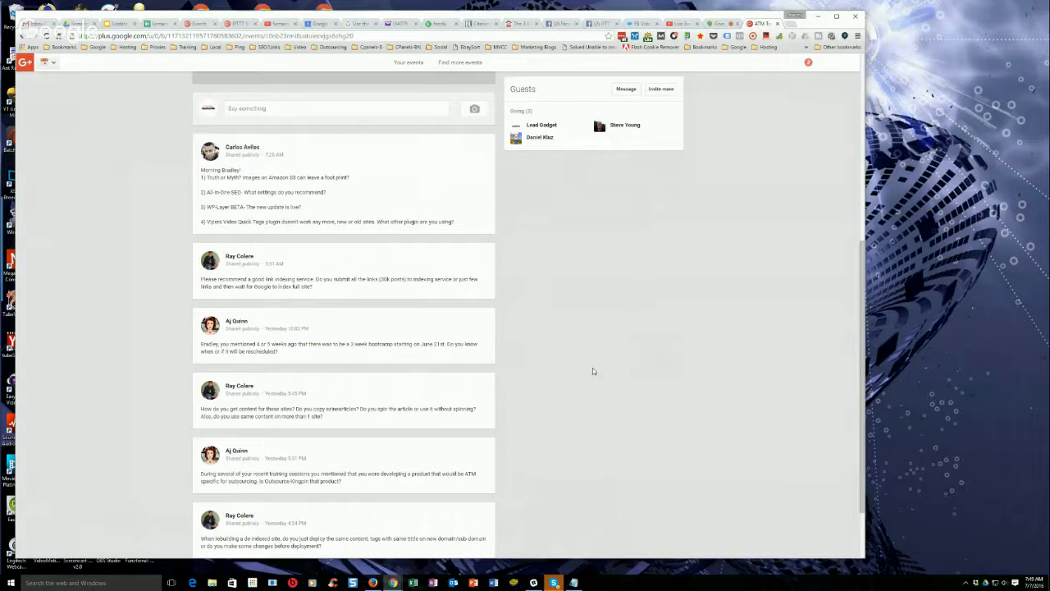
scroll(566, 426, up, 2)
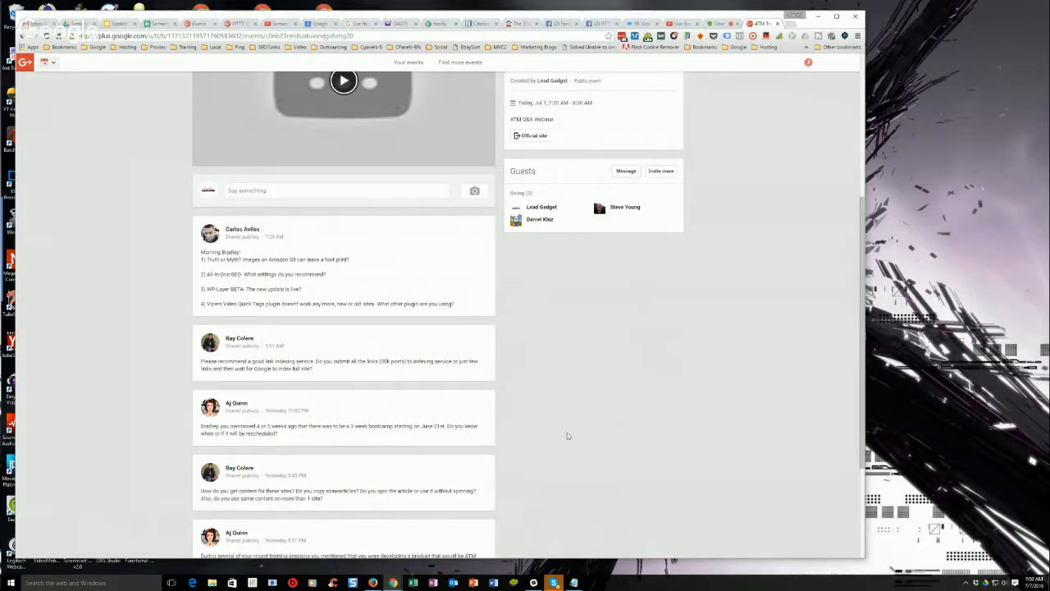
scroll(568, 432, up, 1)
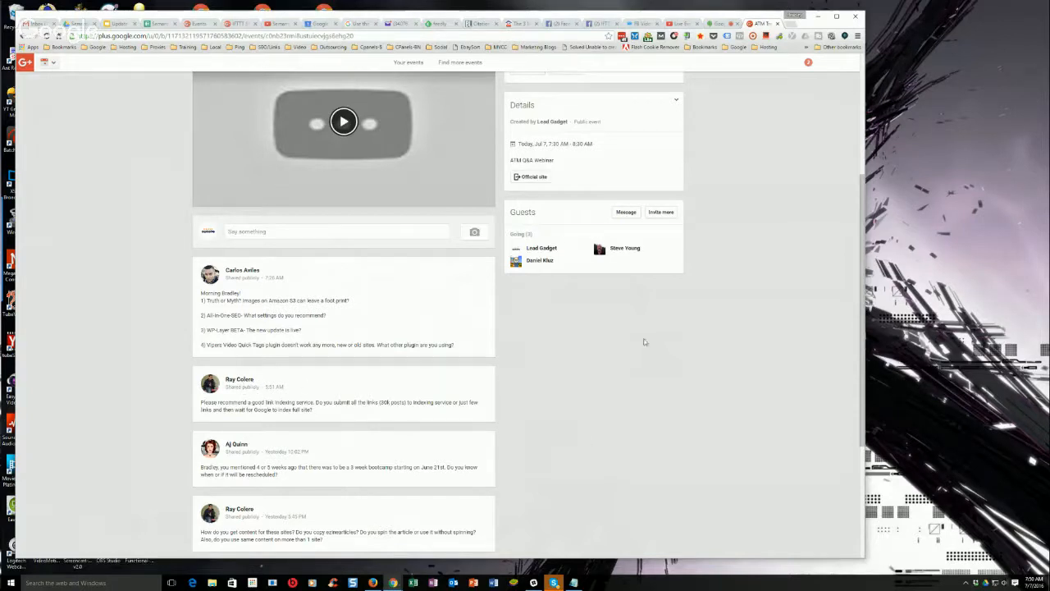
- Open the Express Indexer site in a new tab from the bookmarked indexing services among the SEO tools
click(789, 23)
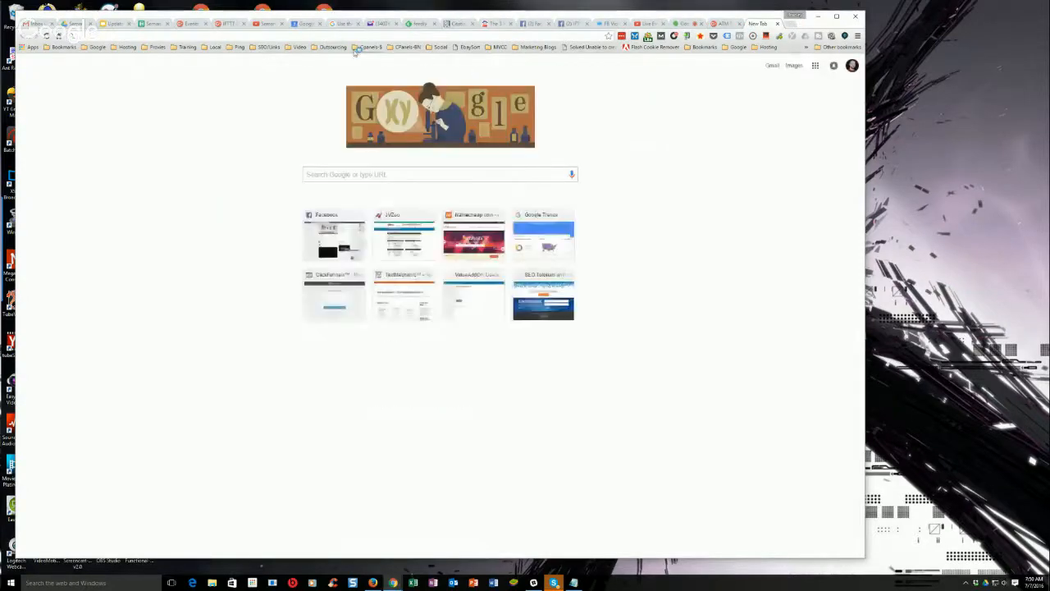
click(269, 47)
mouse_move(283, 69)
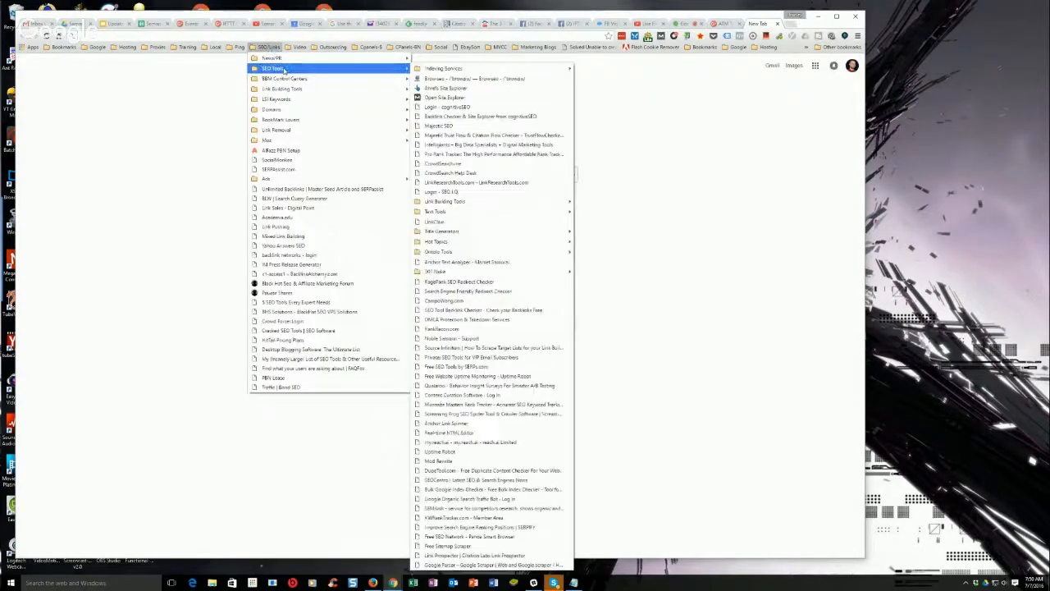
mouse_move(455, 68)
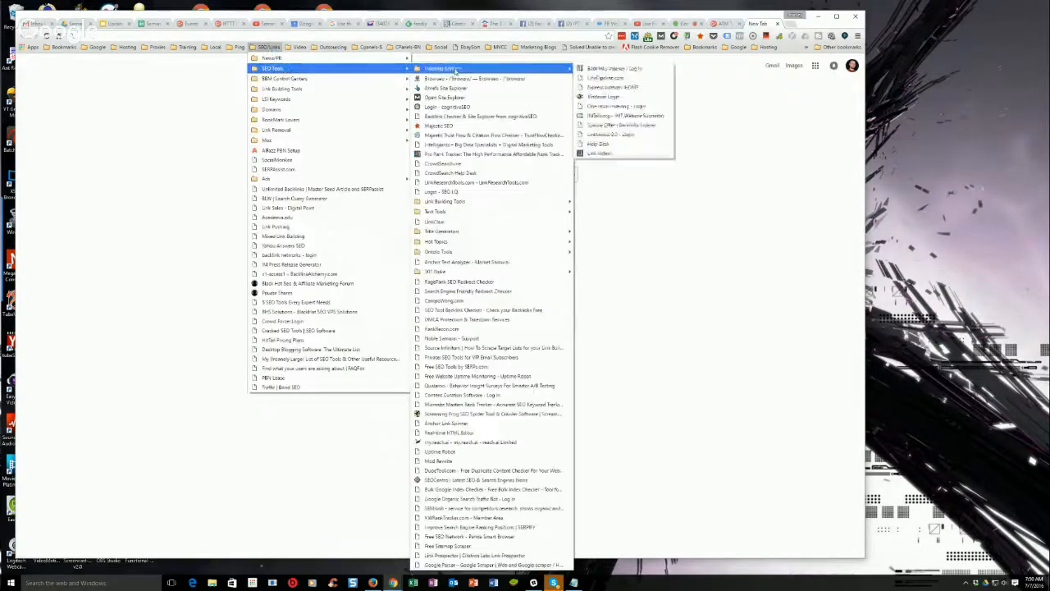
click(614, 87)
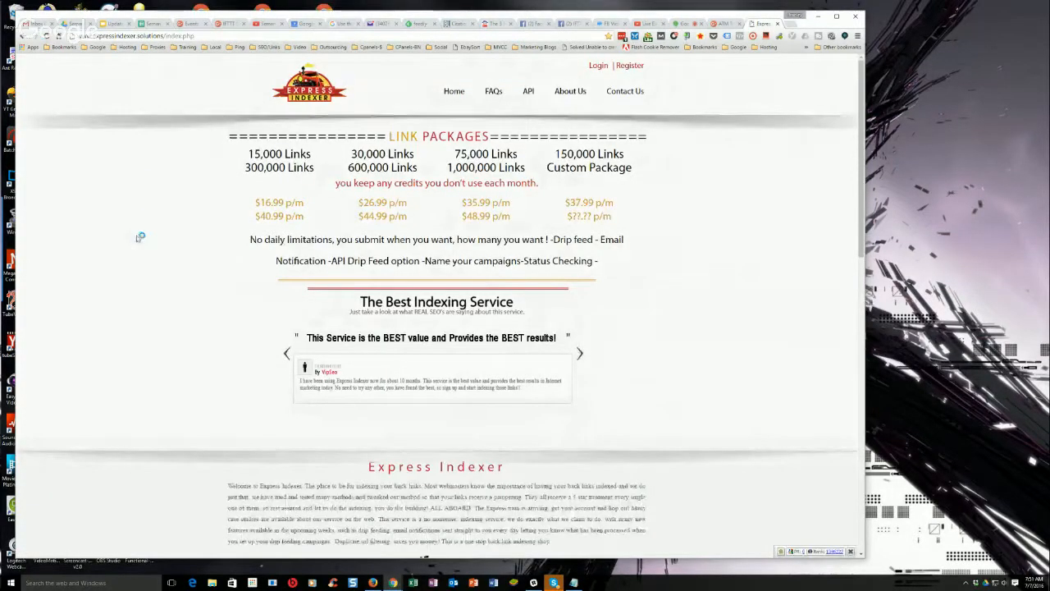
- Copy the Express Indexer site's full web address and return to the webinar event page
click(164, 36)
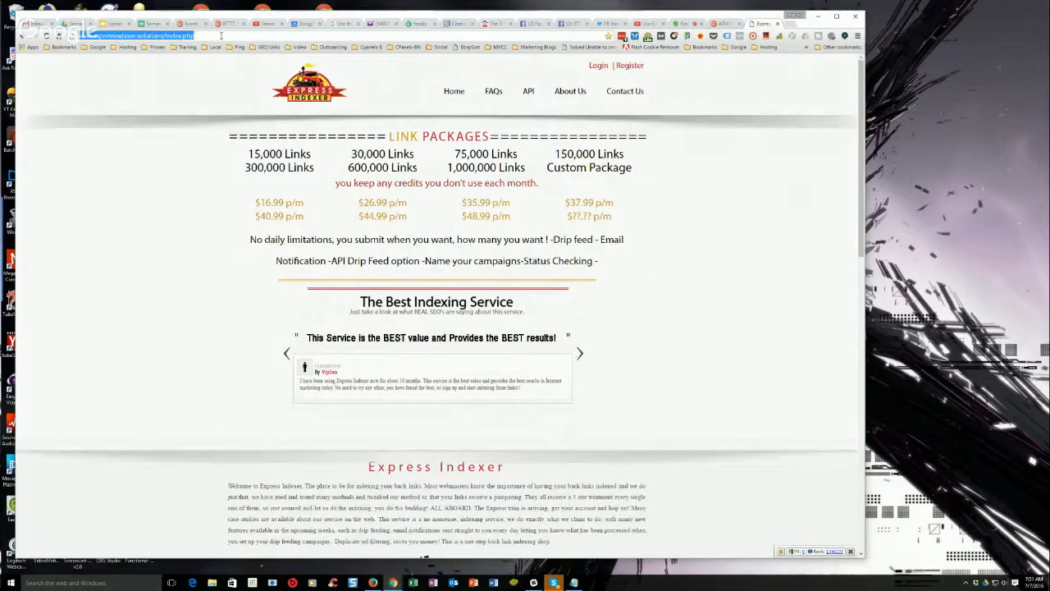
right_click(221, 36)
click(249, 65)
click(721, 23)
click(293, 240)
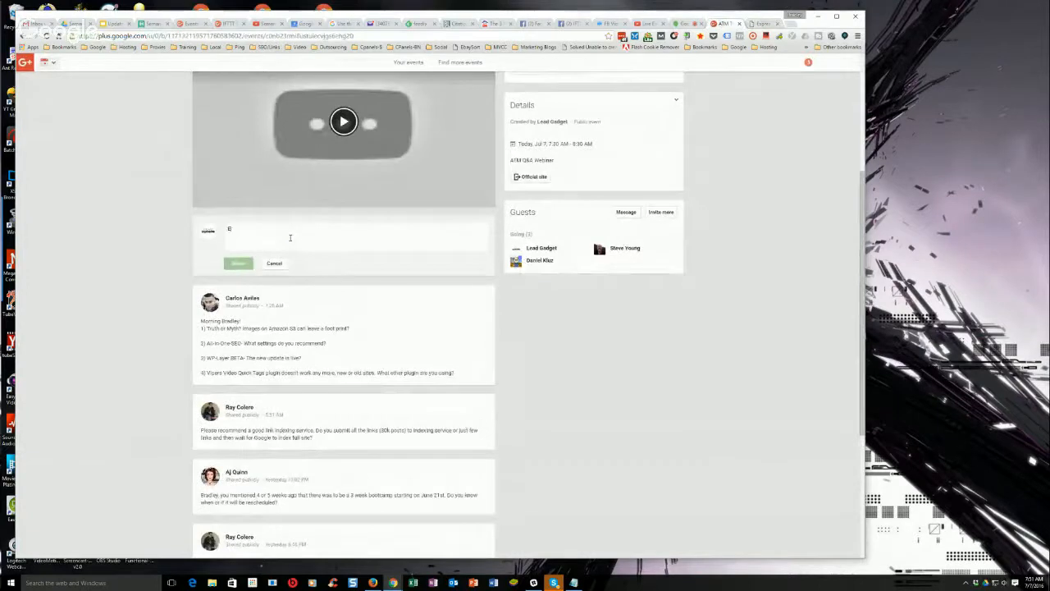
text(Expres)
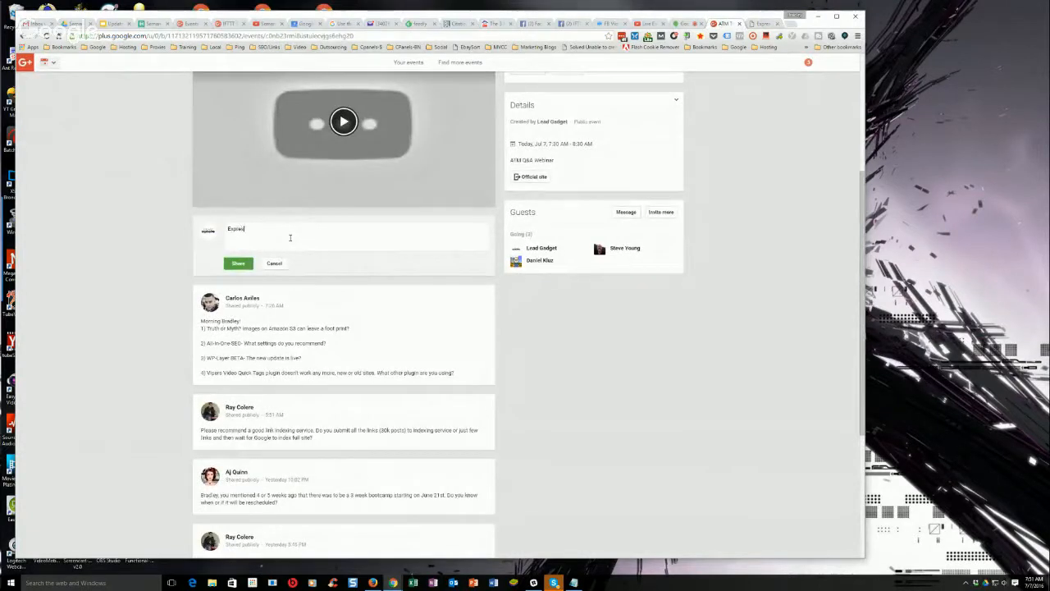
text(s Indexer:)
key(ctrl+v)
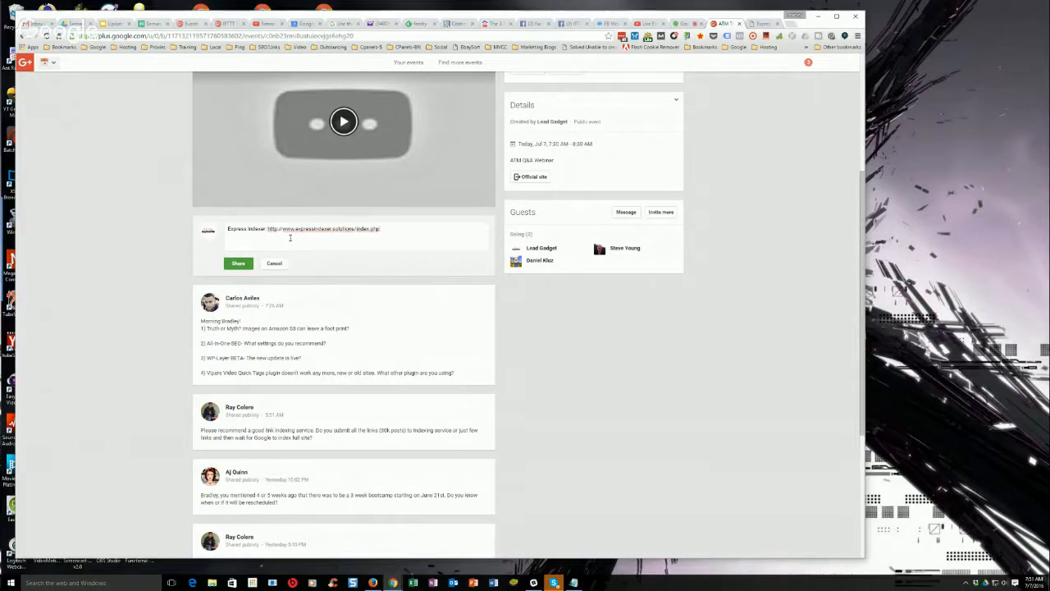
click(238, 263)
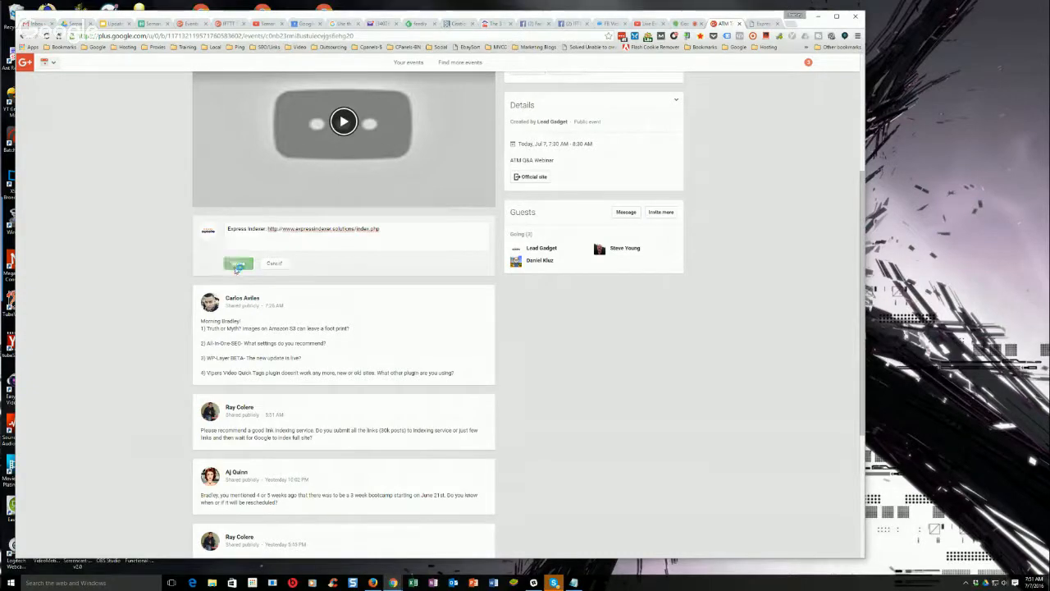
- Look over Express Indexer's link packages and pricing, then go back to the webinar event page
click(760, 23)
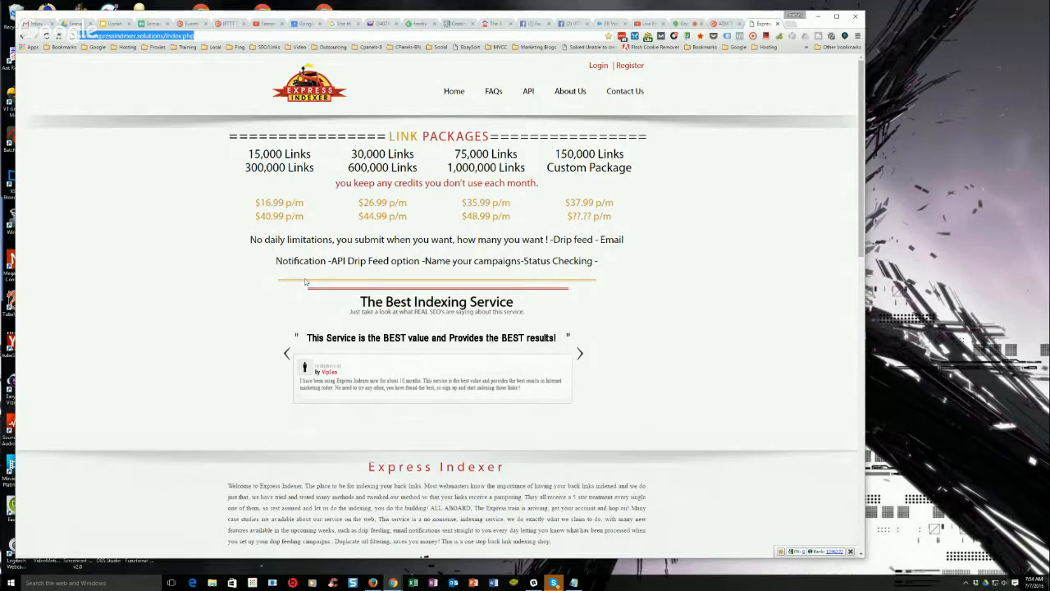
click(719, 24)
click(762, 24)
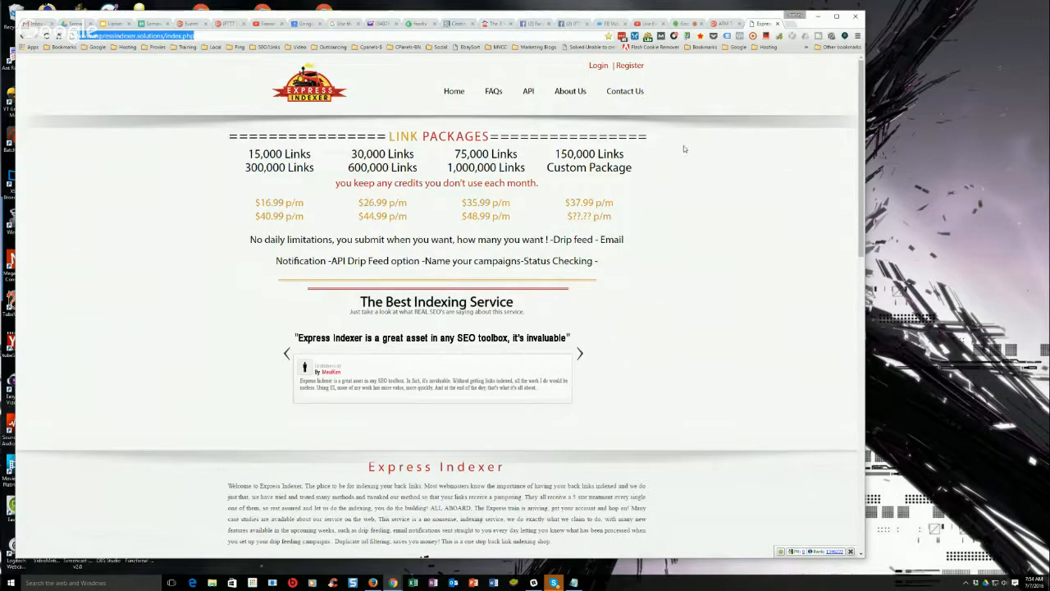
click(724, 24)
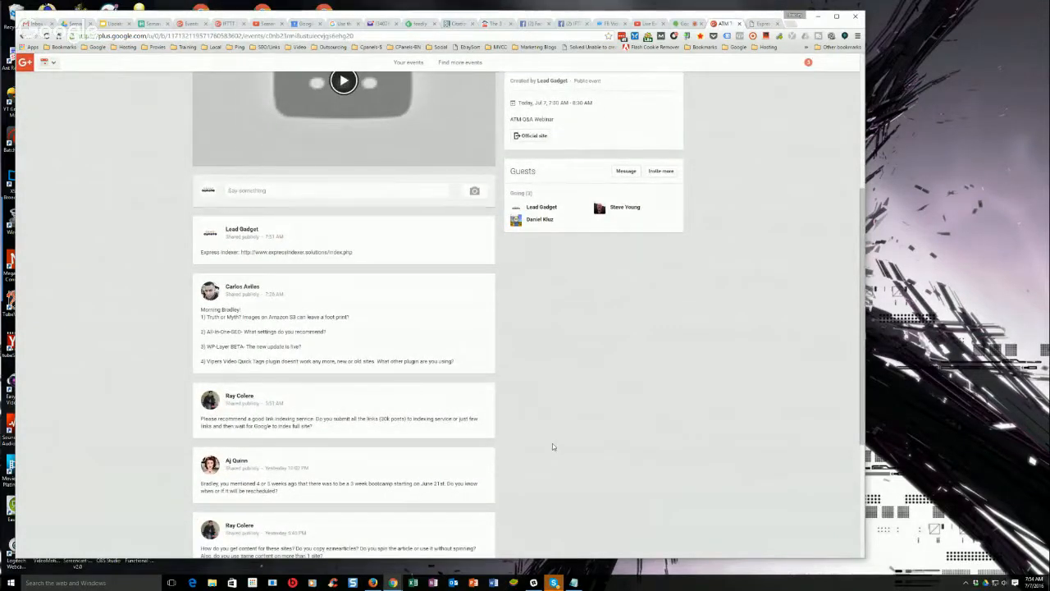
- Read the attendee's four-part question on Amazon S3 images, All-in-One SEO settings, WP Layer BETA and Vipers Video Quick Tags
scroll(552, 446, up, 1)
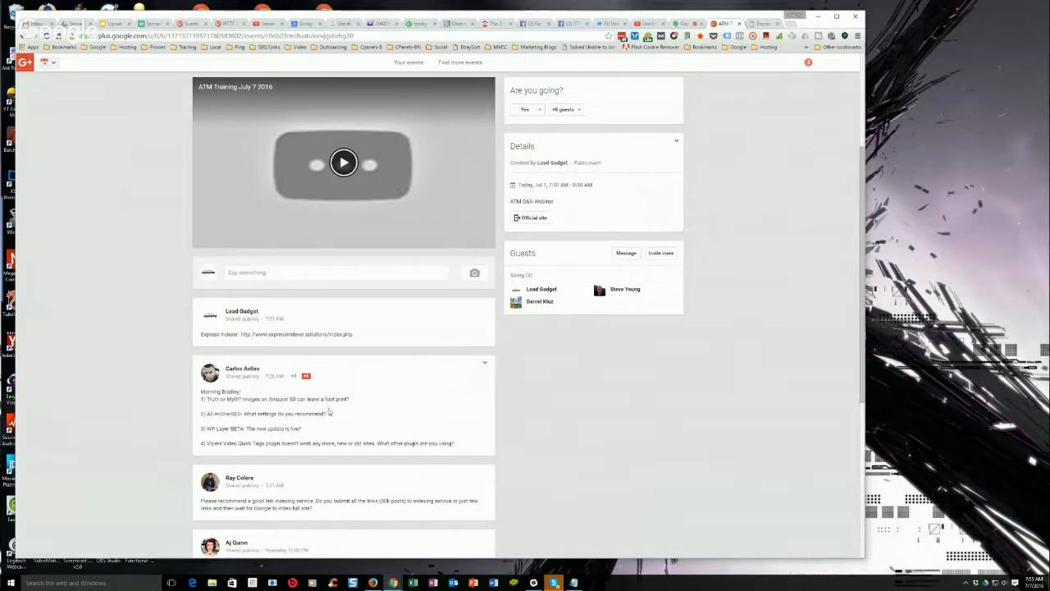
scroll(564, 440, down, 1)
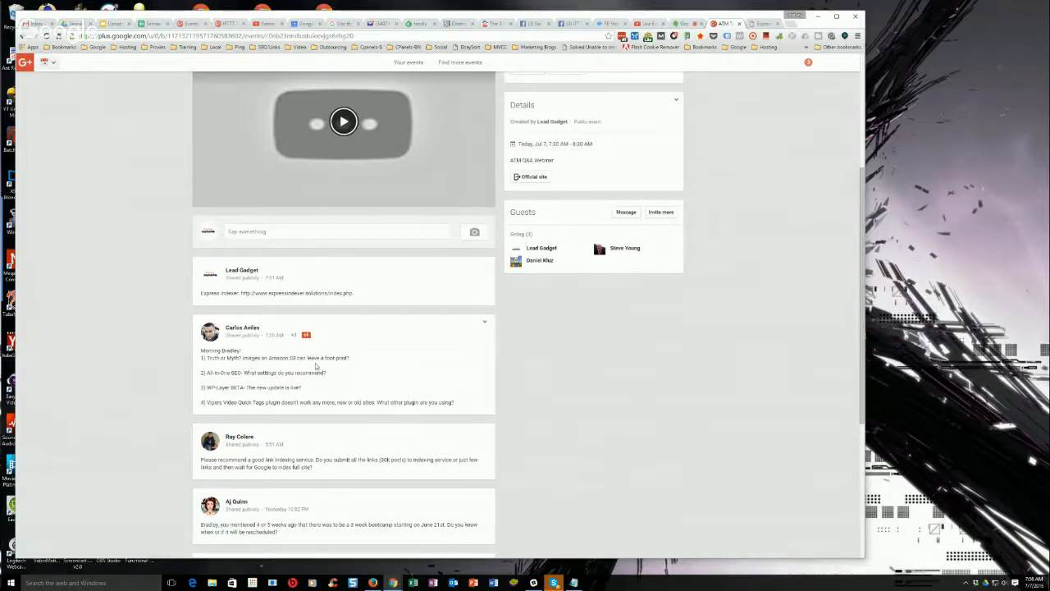
scroll(339, 327, down, 1)
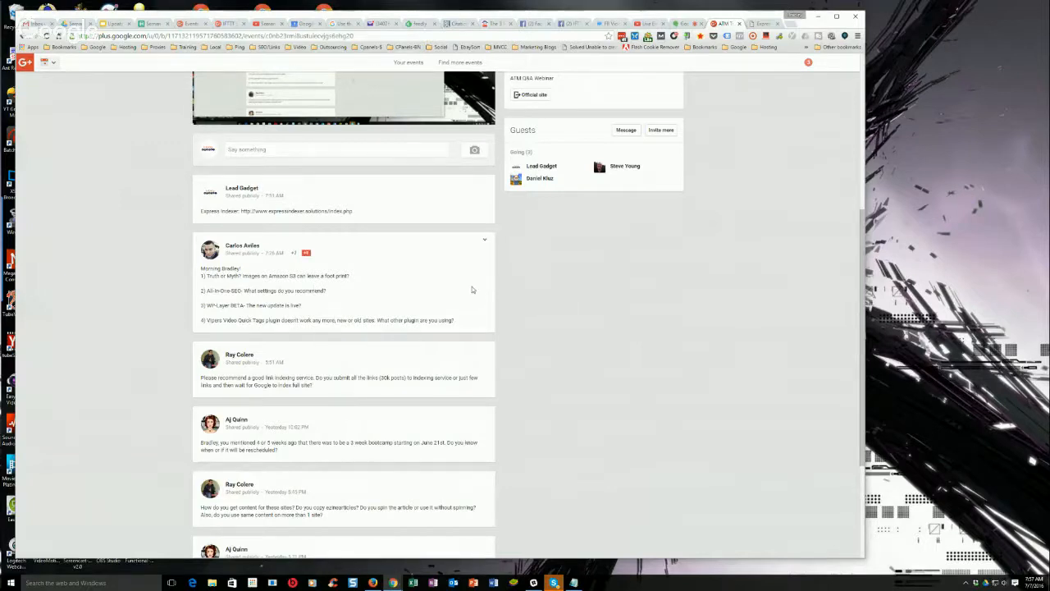
scroll(317, 312, up, 1)
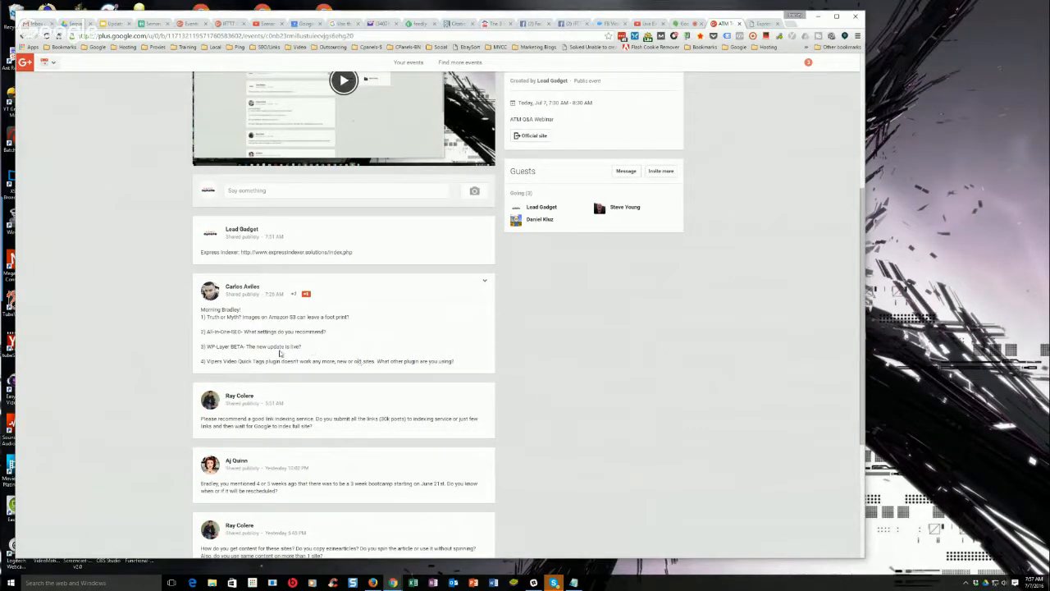
drag(207, 347, 244, 346)
click(222, 347)
scroll(234, 348, down, 2)
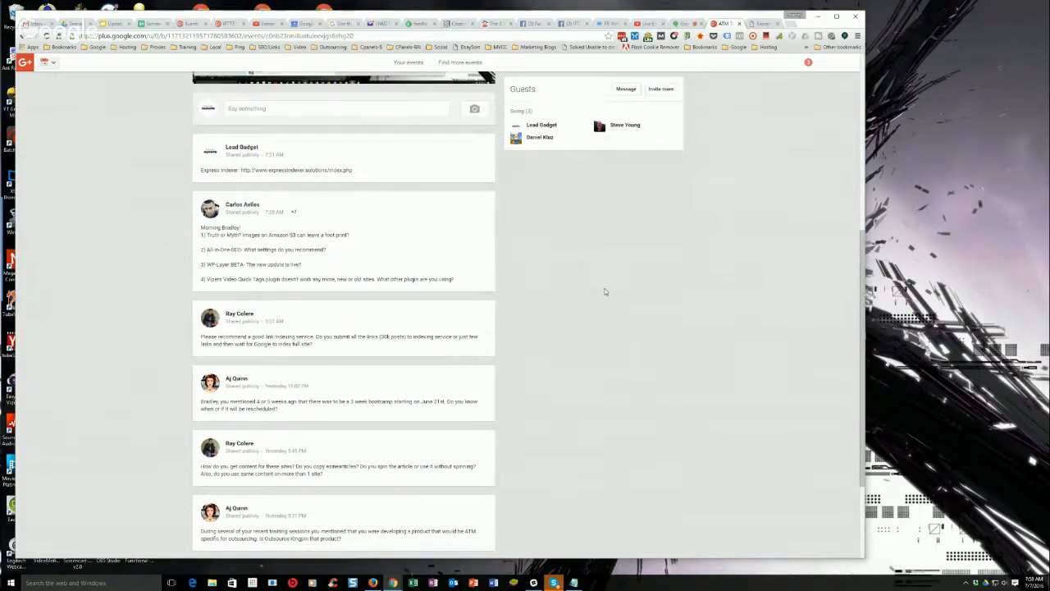
scroll(604, 292, down, 1)
scroll(605, 292, up, 1)
scroll(611, 275, up, 1)
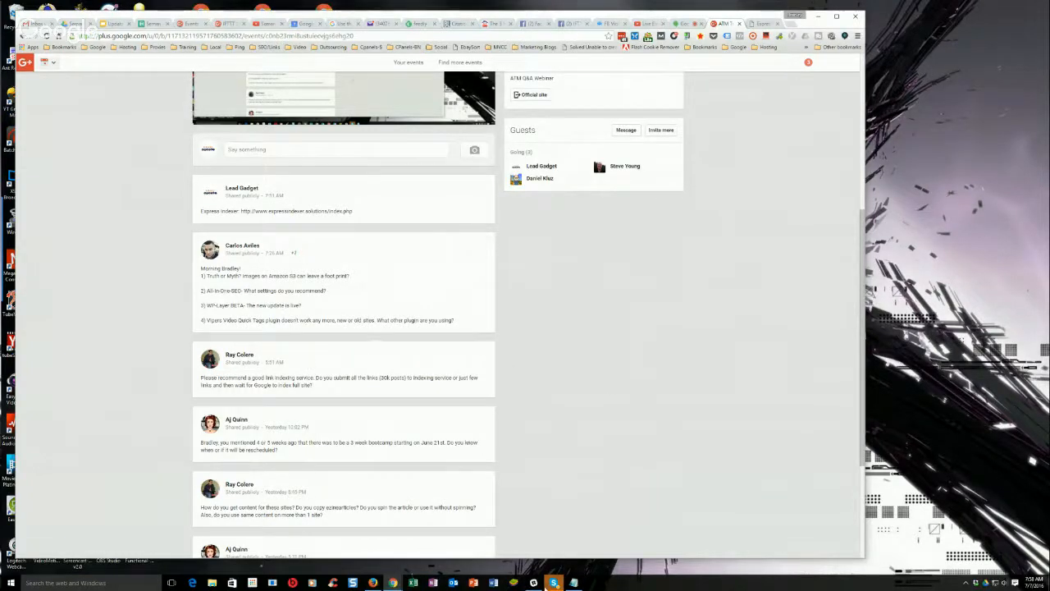
- Check the ATM Site Building chat in Skype for the team's answer about the Viper's Video Quick Tags plugin, and minimize Skype
click(554, 583)
click(415, 286)
click(472, 278)
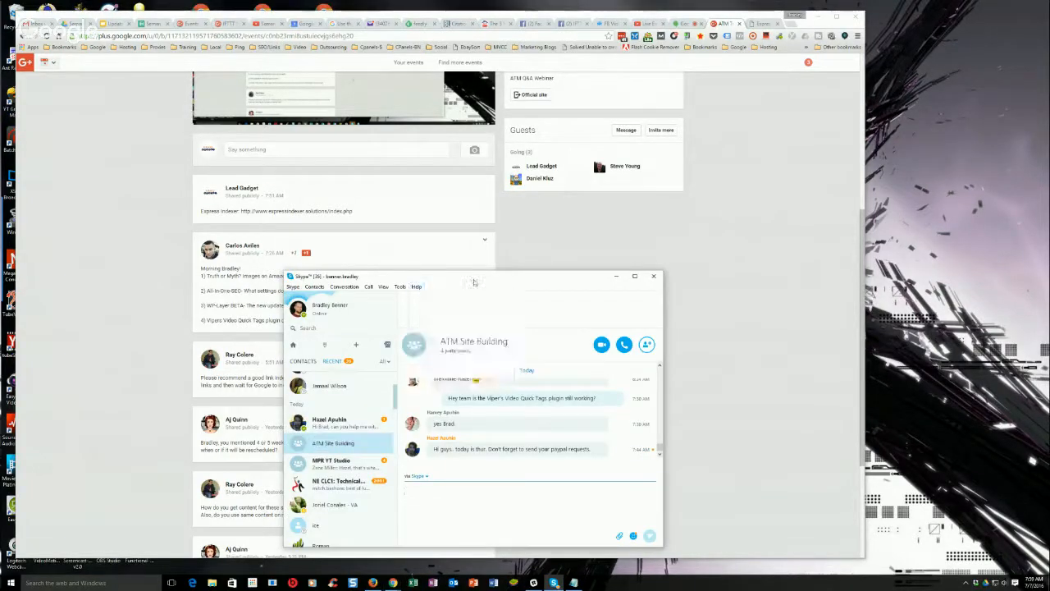
drag(472, 278, 479, 153)
scroll(491, 300, up, 1)
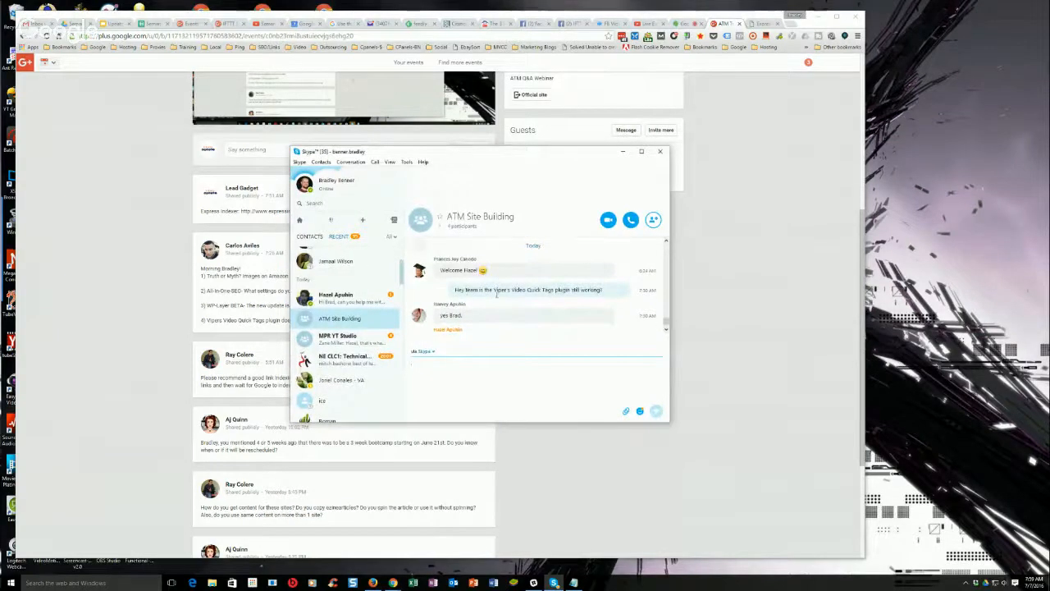
drag(647, 290, 634, 288)
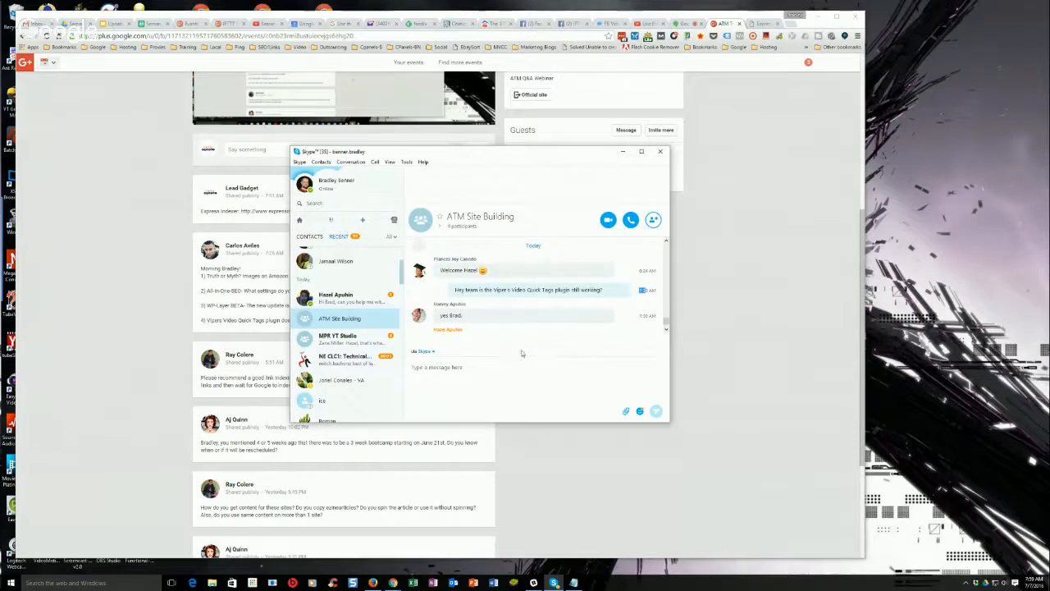
drag(438, 320, 463, 317)
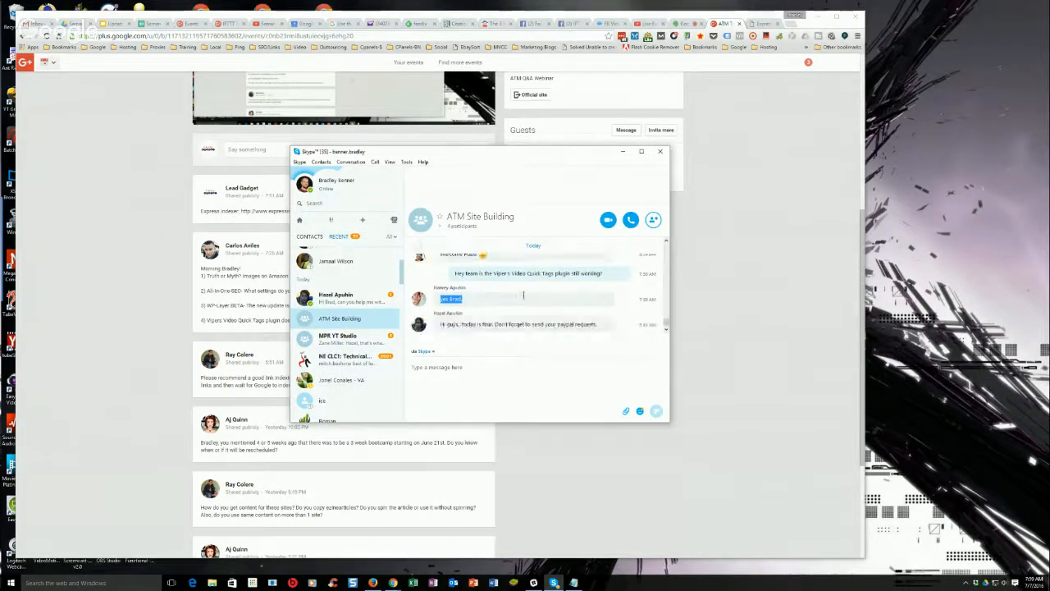
click(622, 151)
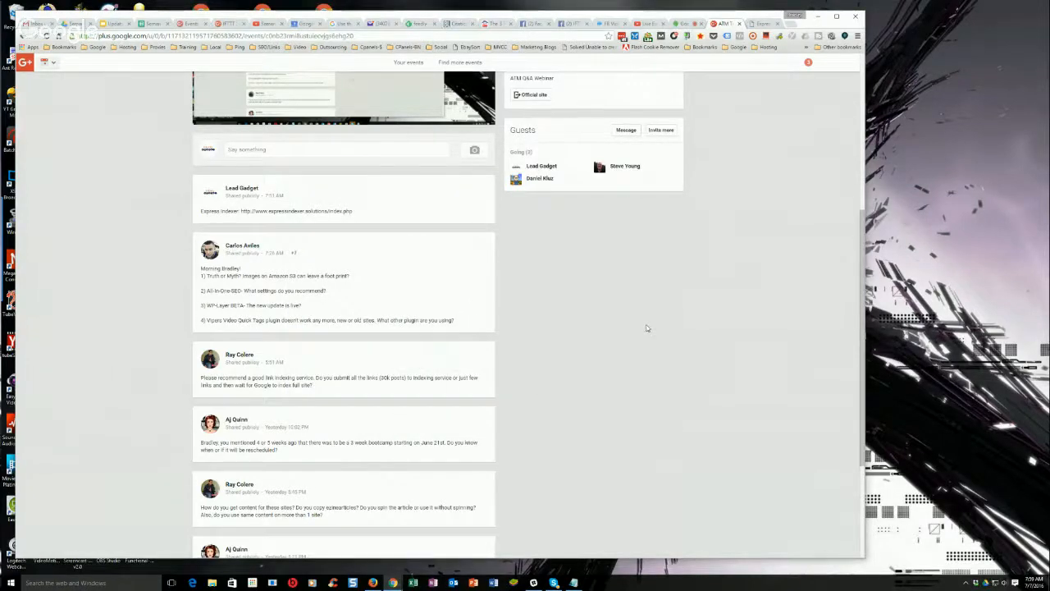
- Highlight the Vipers Video Quick Tags question on the event page while reviewing it, and clear the highlight
scroll(646, 336, down, 2)
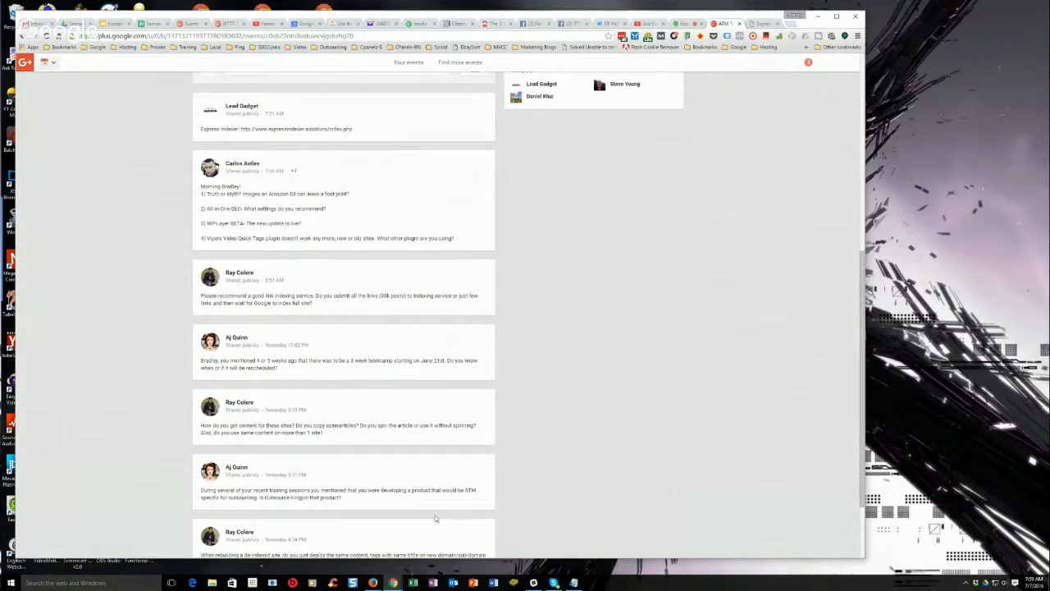
mouse_move(547, 584)
drag(209, 238, 322, 238)
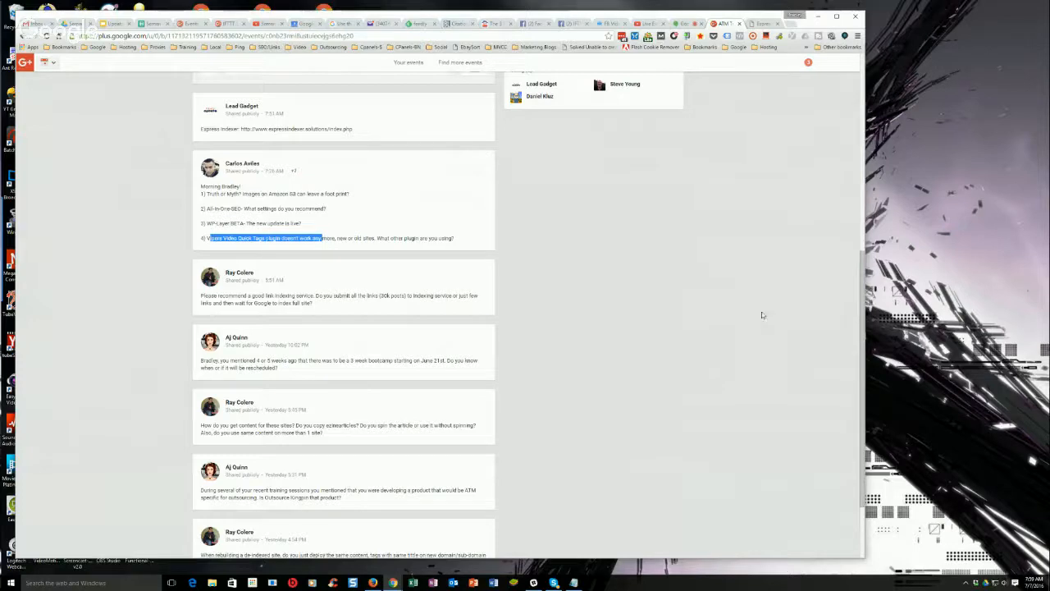
click(762, 317)
- Check the top of the event page for new comments and switch to the live Hangouts broadcast page
scroll(763, 332, up, 1)
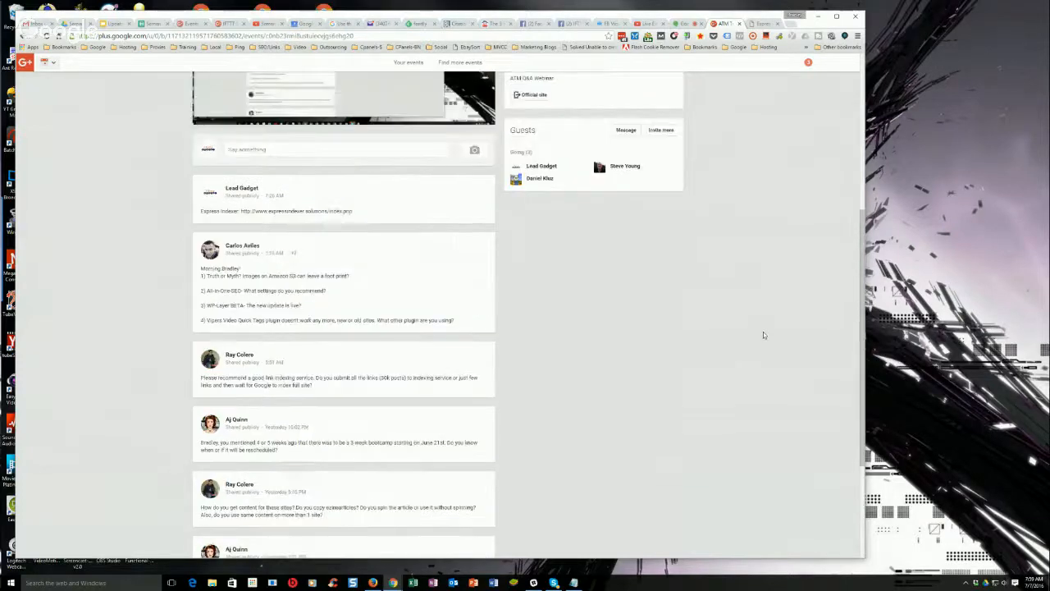
scroll(611, 331, up, 1)
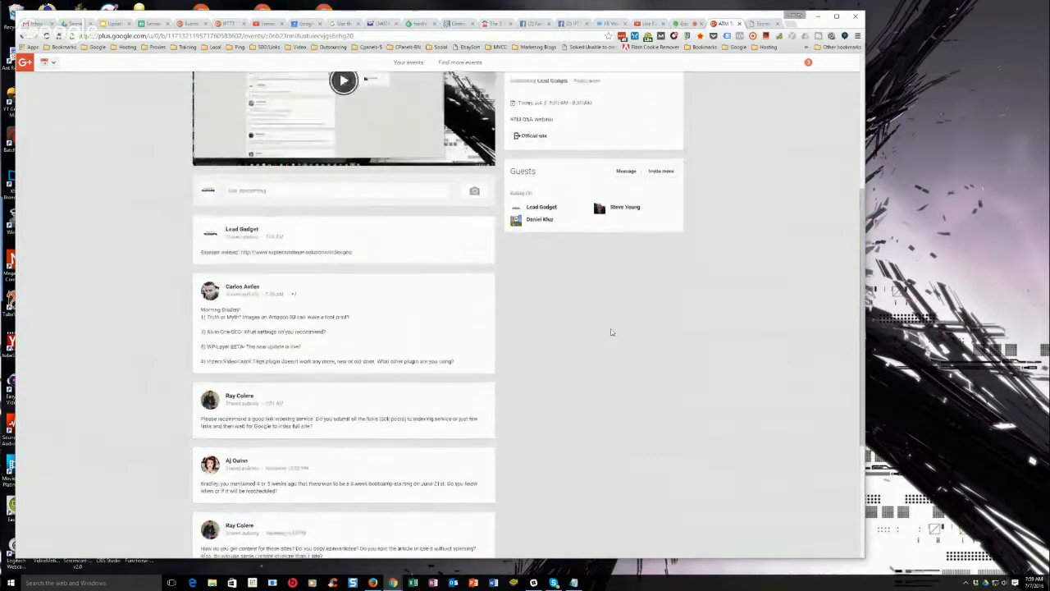
scroll(611, 332, up, 1)
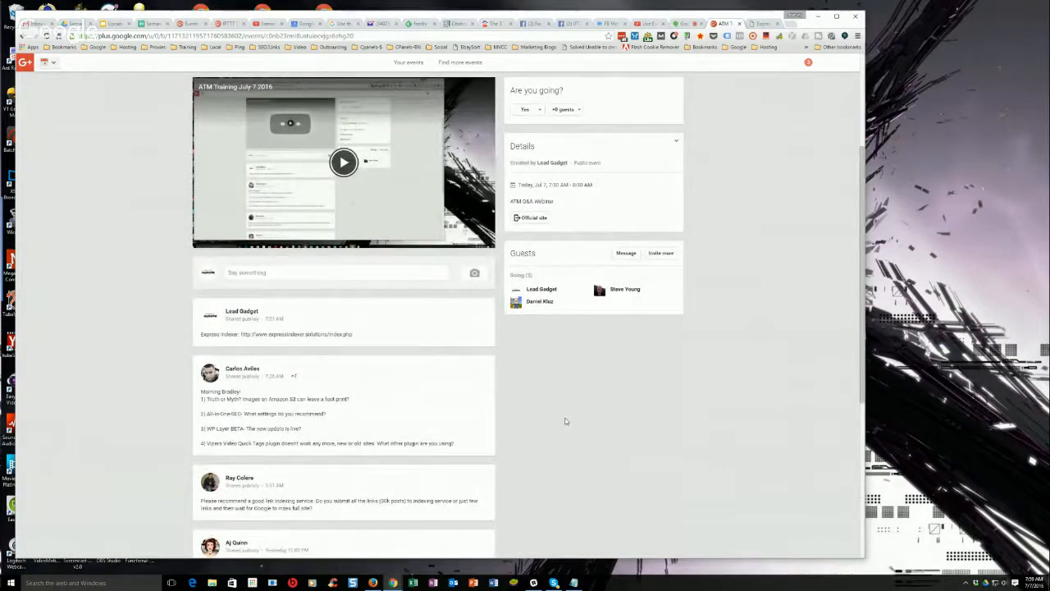
scroll(580, 398, up, 1)
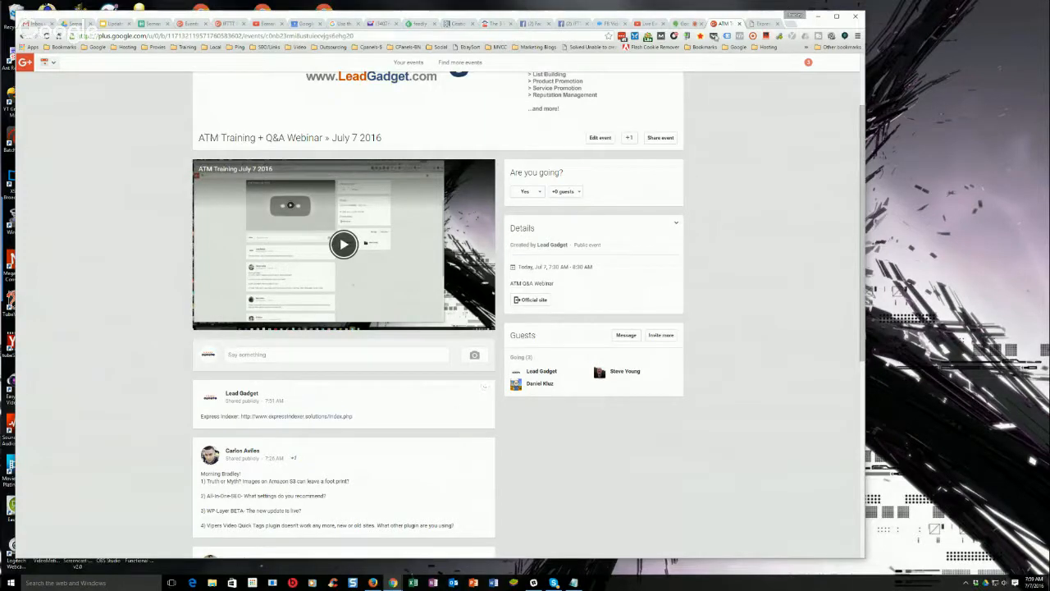
click(685, 26)
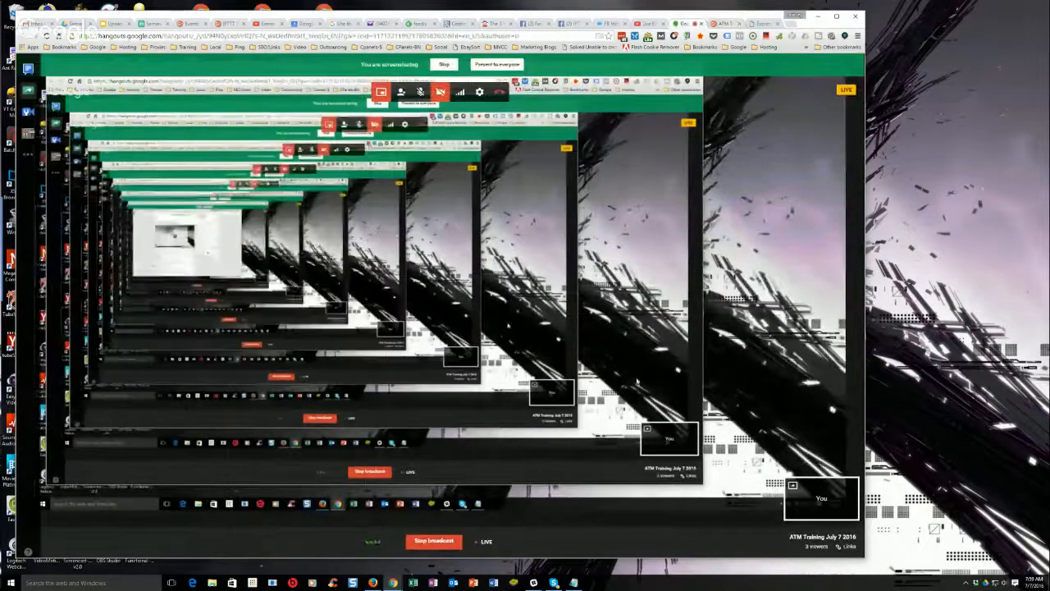